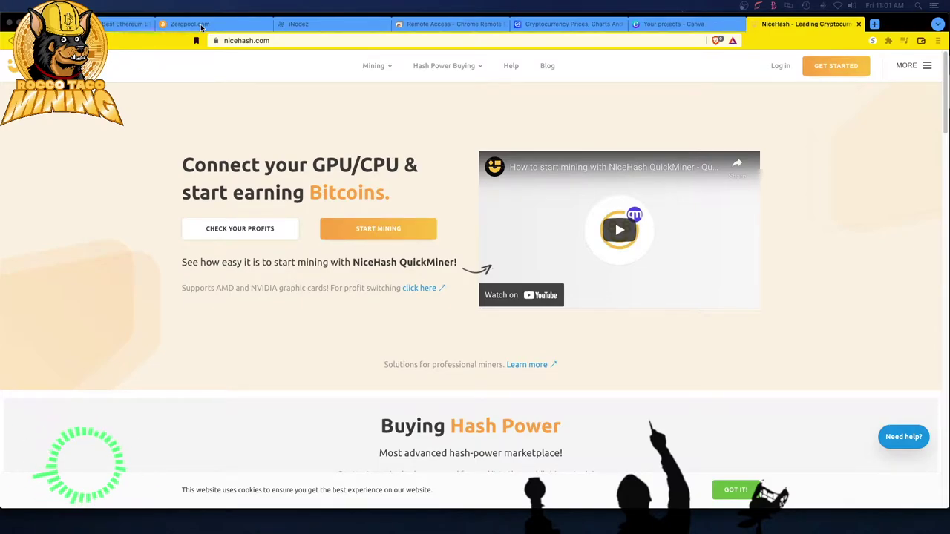
- Switch to the Zergpool wallet page and sort its Pool Status table by Current Estimate, highest first
click(195, 24)
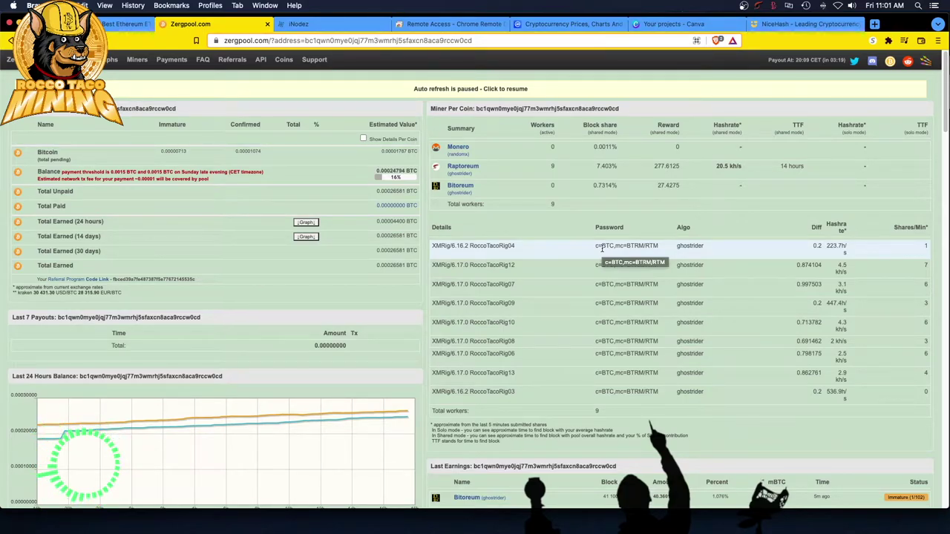
scroll(690, 338, down, 10)
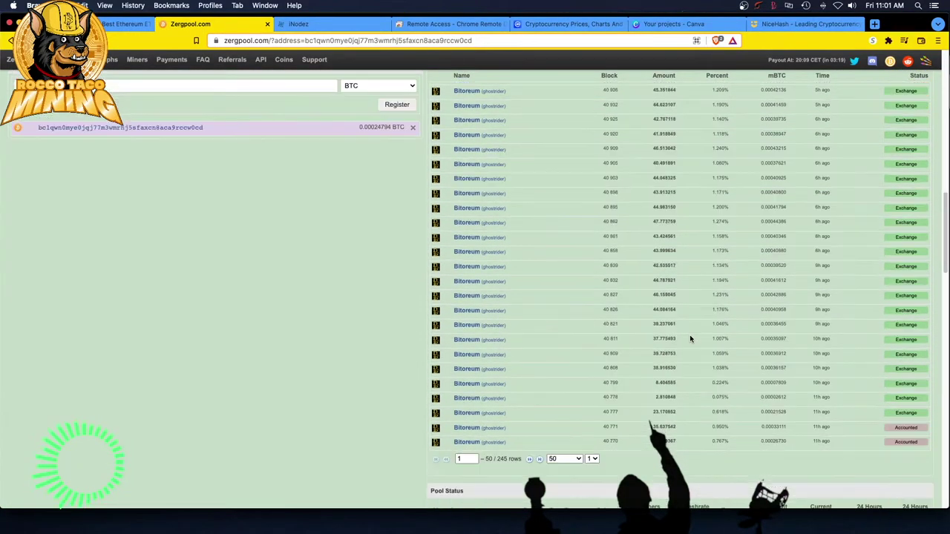
scroll(689, 338, down, 5)
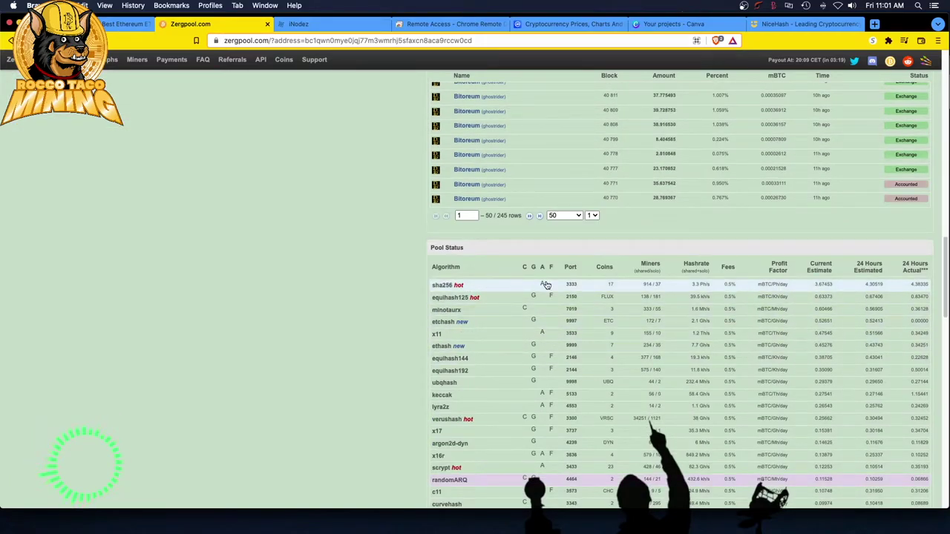
click(822, 273)
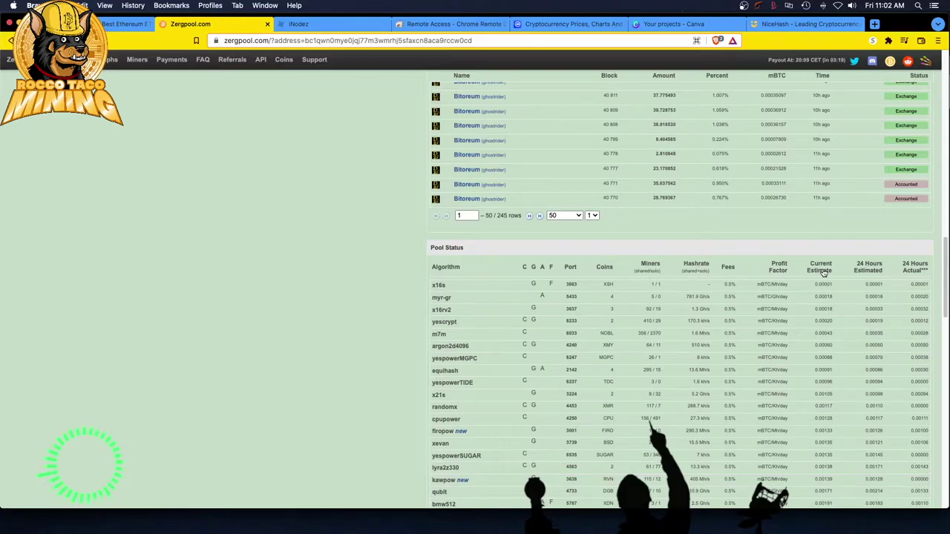
click(822, 273)
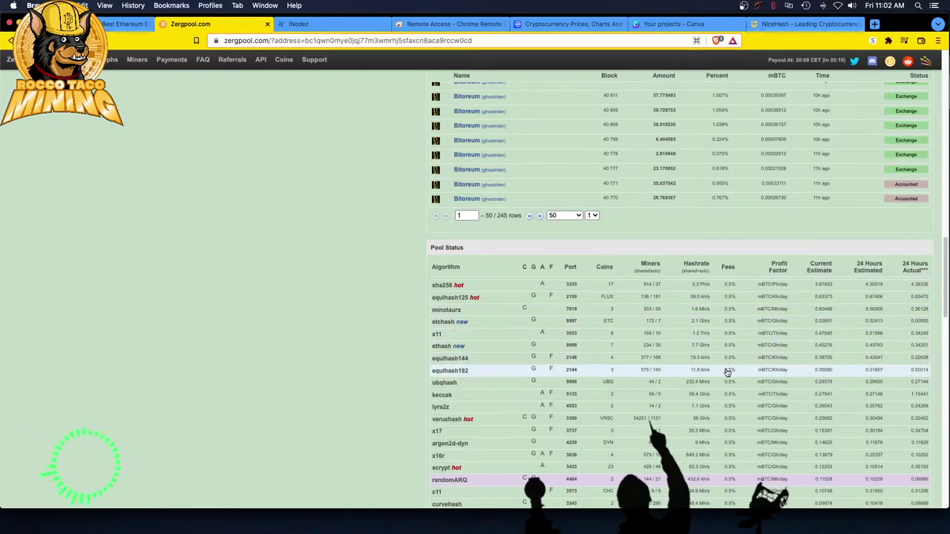
- Examine the wallet's workers and recent earnings, and compare the algorithms' profit estimates in the Pool Status table, including minotaurx, randomARQ and ghostrider
scroll(728, 373, up, 15)
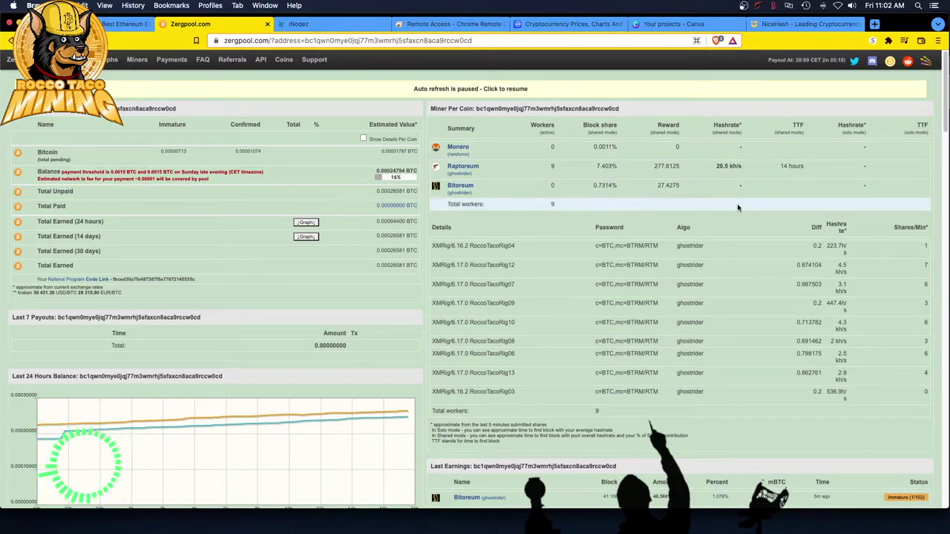
scroll(736, 207, down, 5)
scroll(737, 207, down, 4)
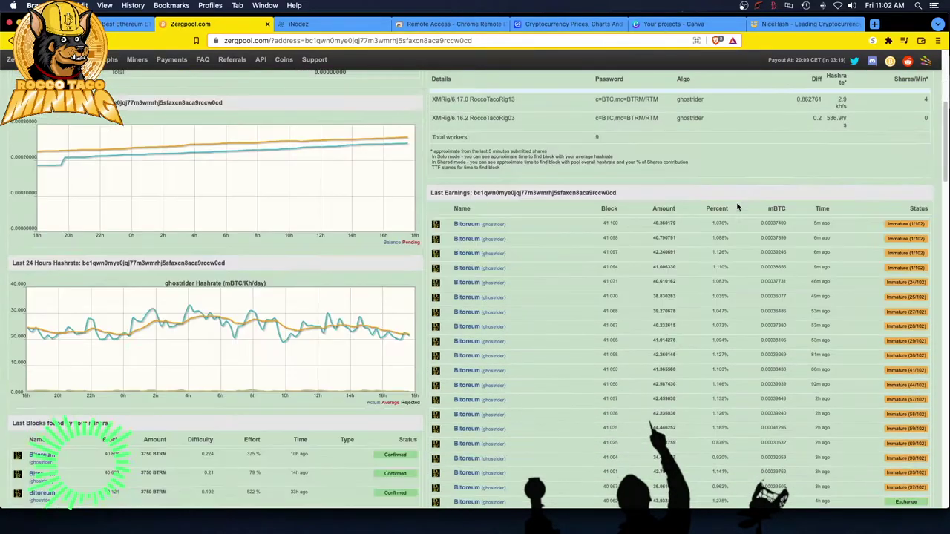
scroll(737, 207, down, 15)
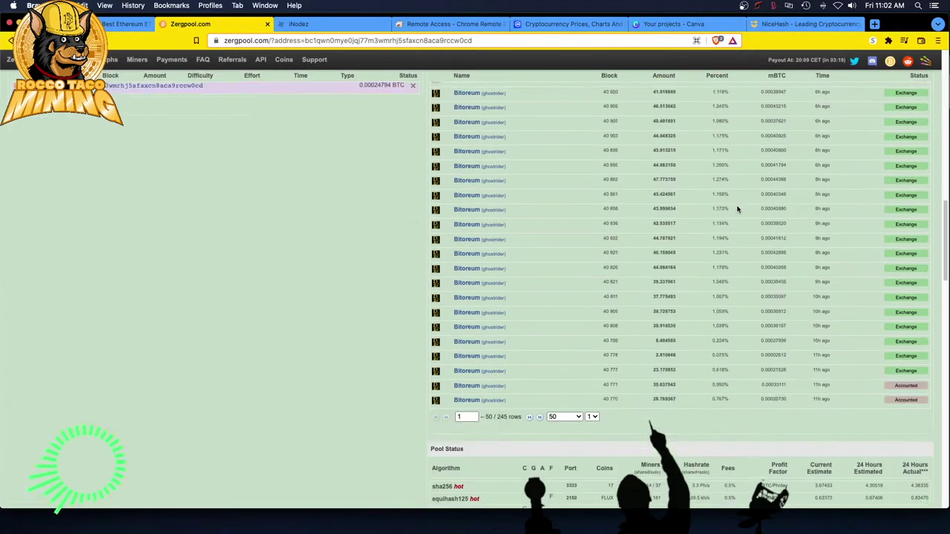
scroll(736, 208, down, 4)
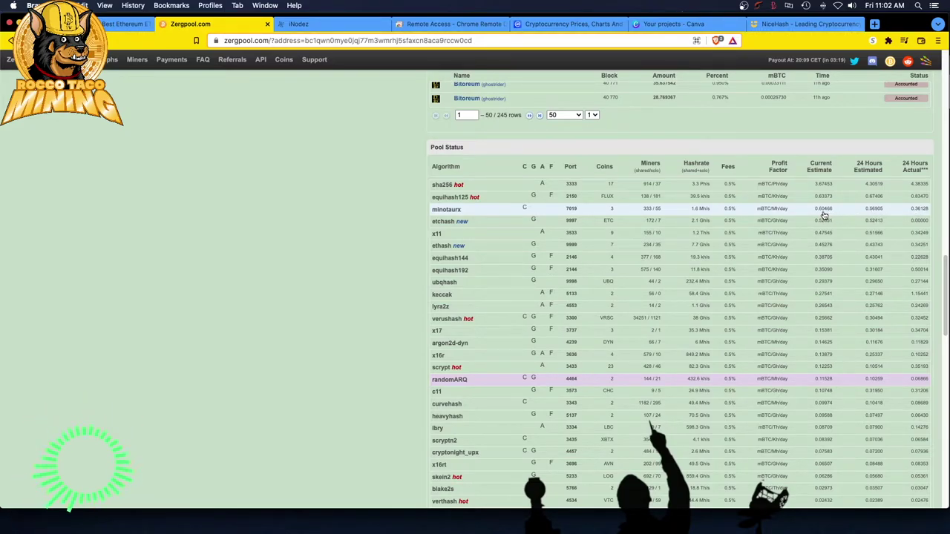
mouse_move(824, 215)
scroll(764, 278, down, 5)
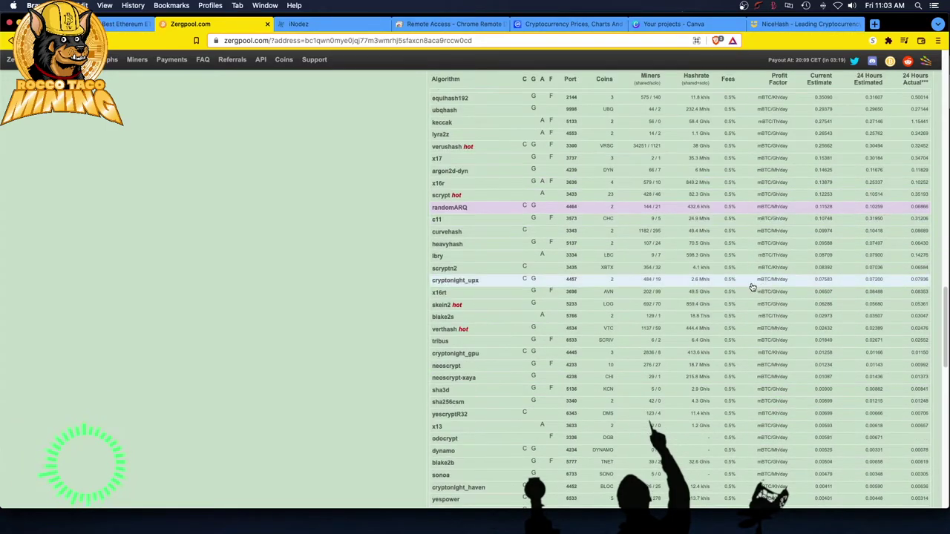
scroll(751, 287, down, 3)
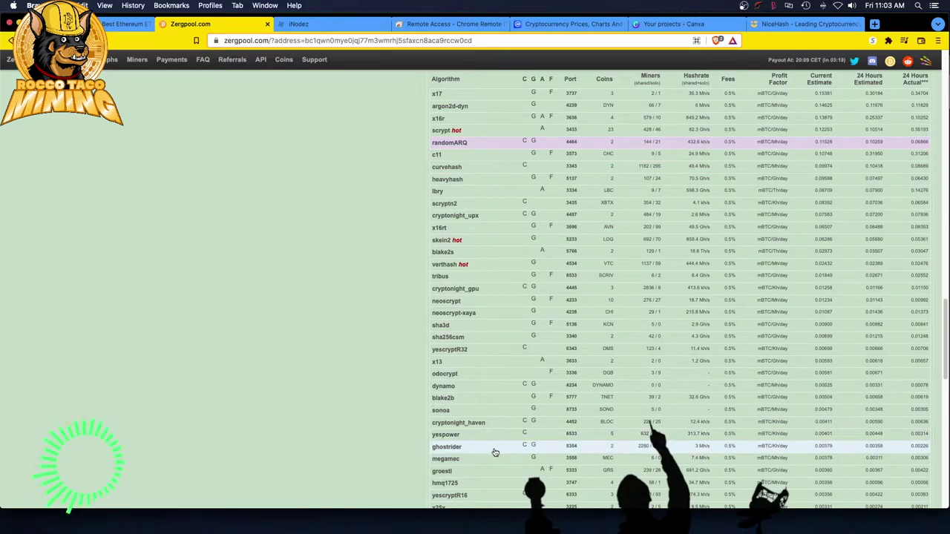
scroll(495, 451, up, 5)
scroll(495, 451, up, 1)
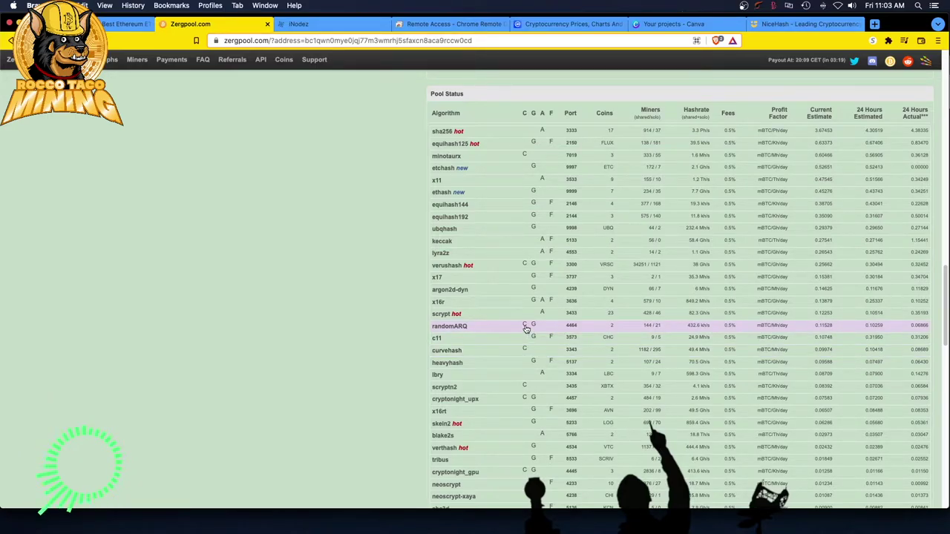
scroll(532, 330, up, 2)
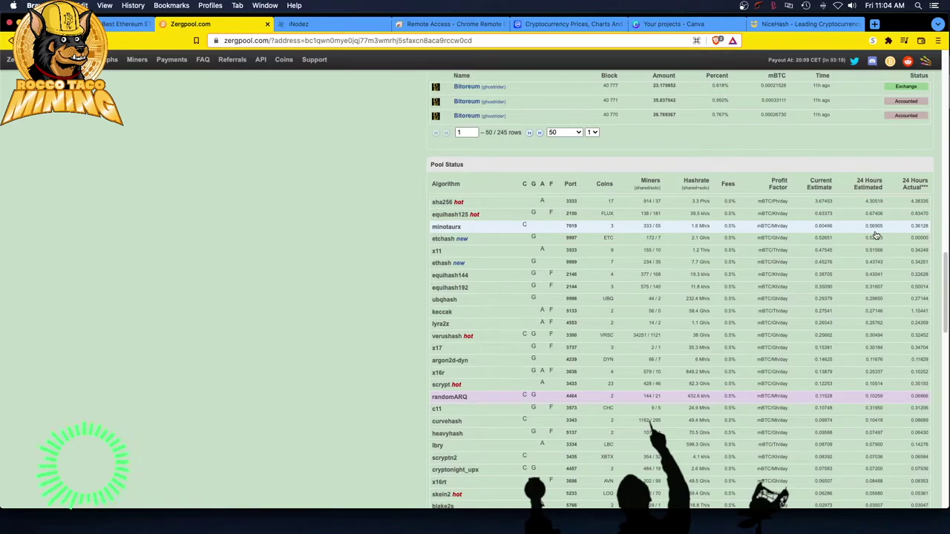
- Open the ghostrider algorithm's mining page from the Pool Status table and look over its coins and 24-hour charts
scroll(876, 235, up, 20)
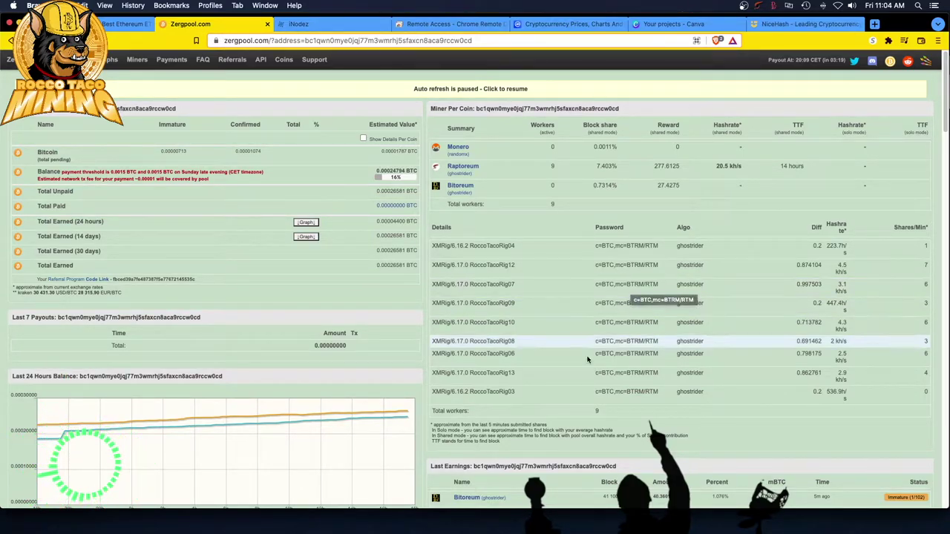
scroll(587, 359, down, 15)
scroll(588, 357, down, 5)
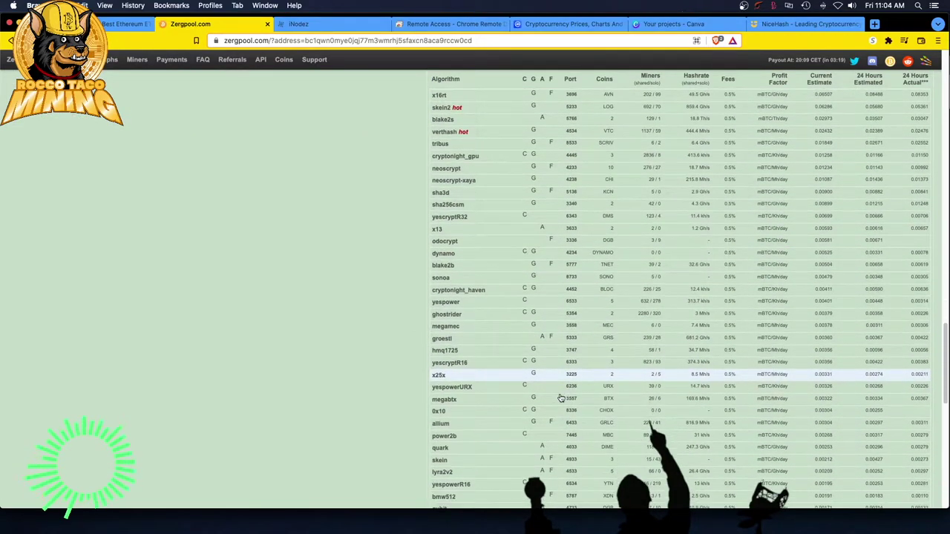
click(448, 315)
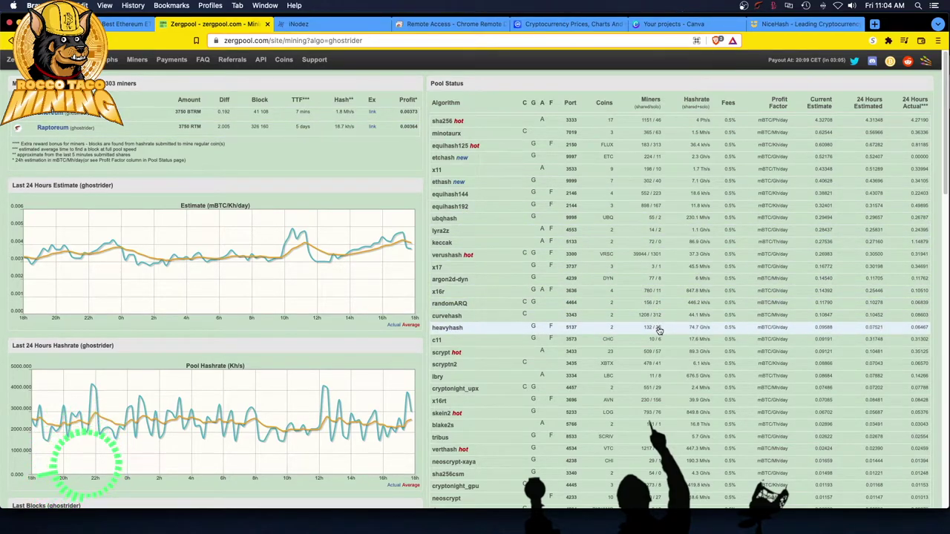
scroll(657, 330, down, 5)
scroll(657, 330, up, 5)
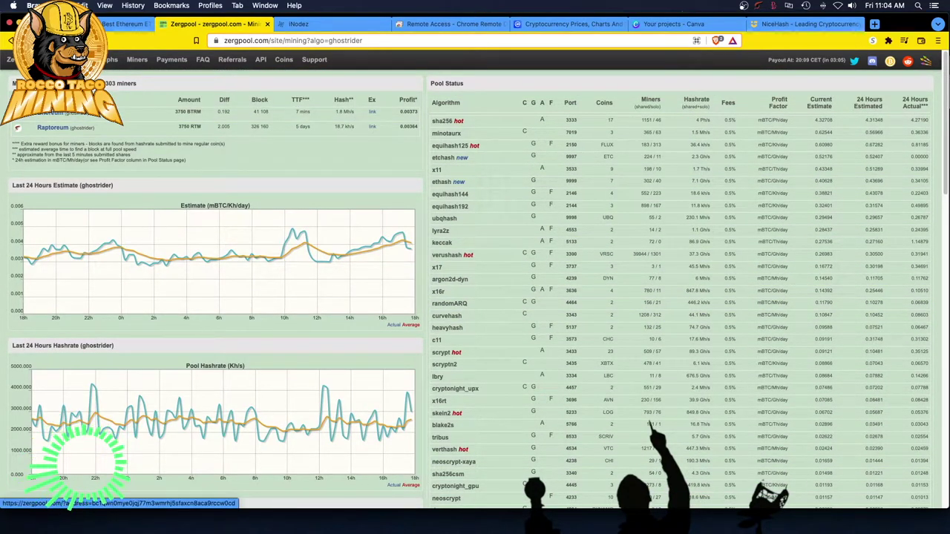
- Return to the wallet's statistics page and show the pending earnings details per coin
click(129, 101)
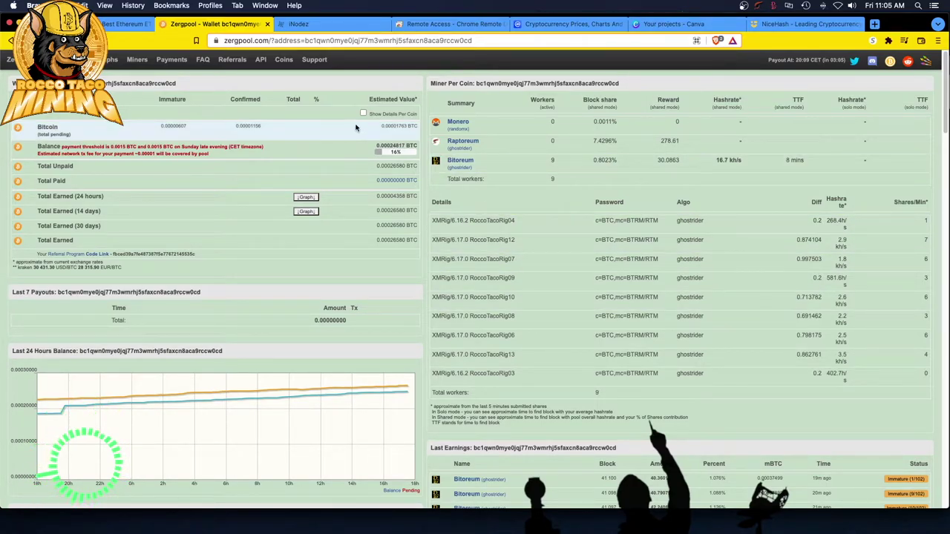
click(363, 114)
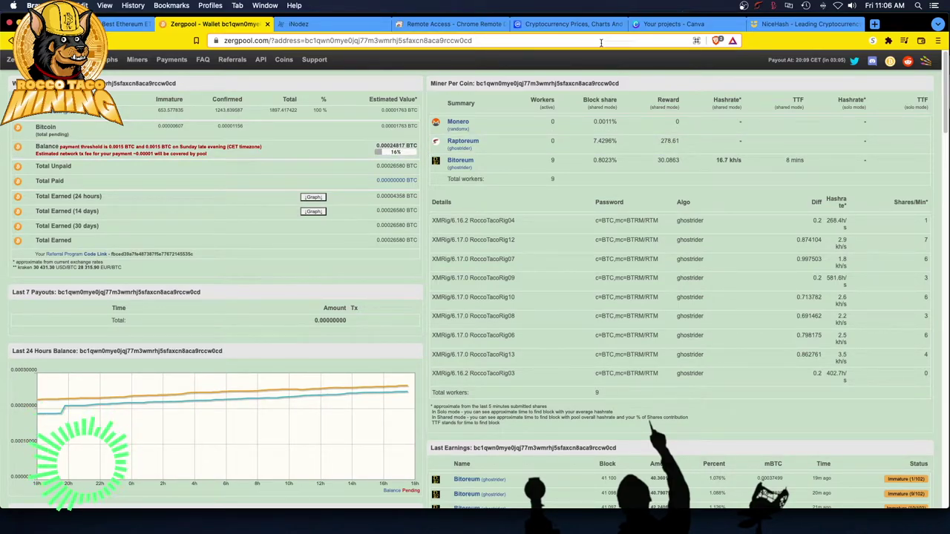
- Switch to CoinMarketCap and check the current Bitcoin and Ethereum prices, market dominance and 7-day trends
click(571, 25)
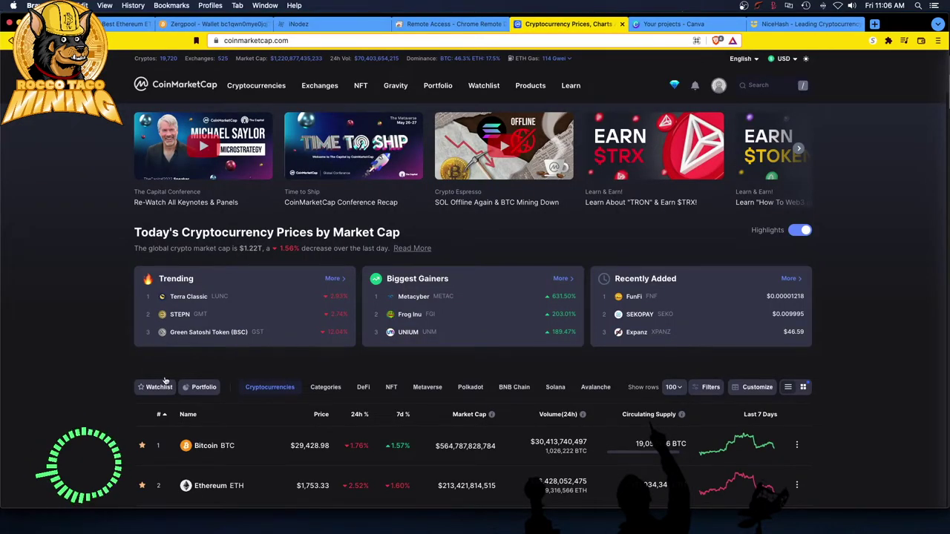
scroll(165, 380, down, 1)
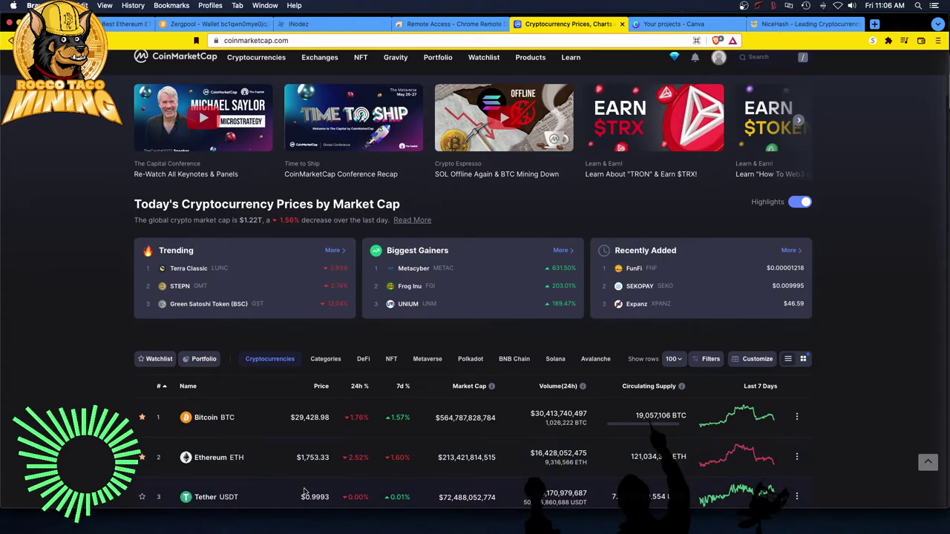
scroll(275, 475, up, 1)
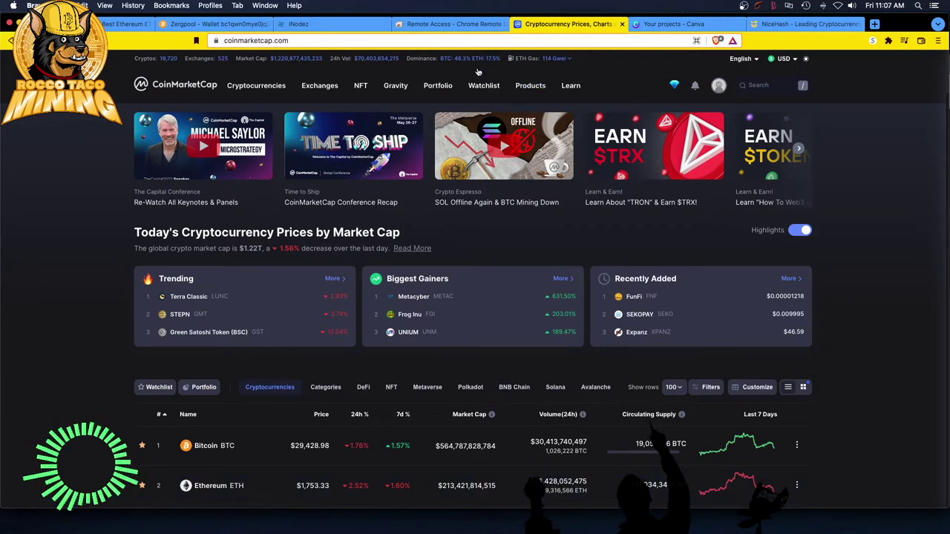
mouse_move(530, 85)
scroll(104, 414, down, 1)
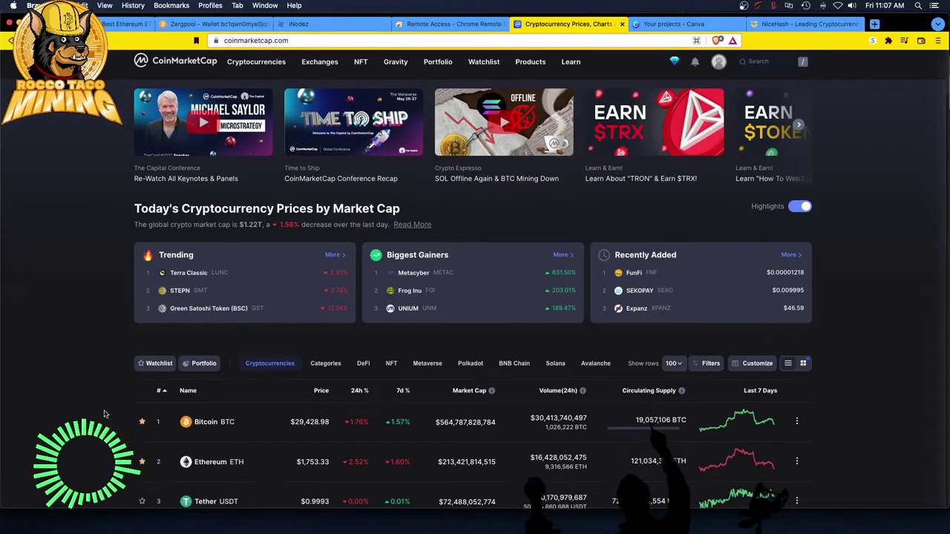
scroll(103, 414, up, 1)
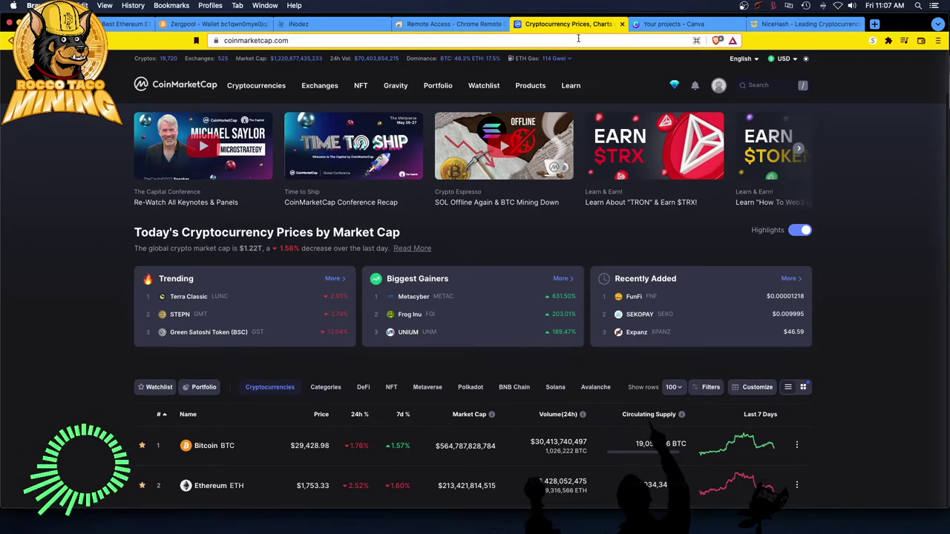
mouse_move(575, 58)
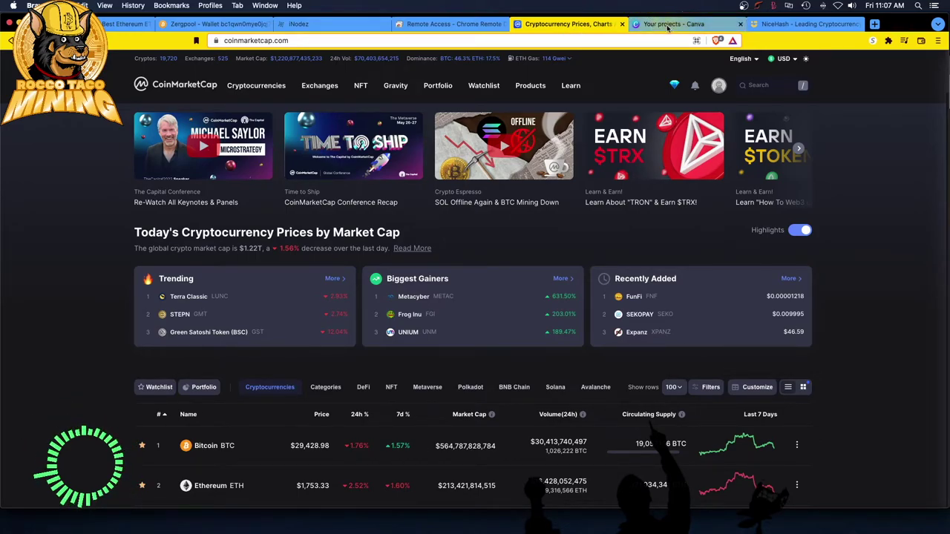
- Switch to the NiceHash homepage and choose manual hardware entry in its Profitability Calculator
click(792, 24)
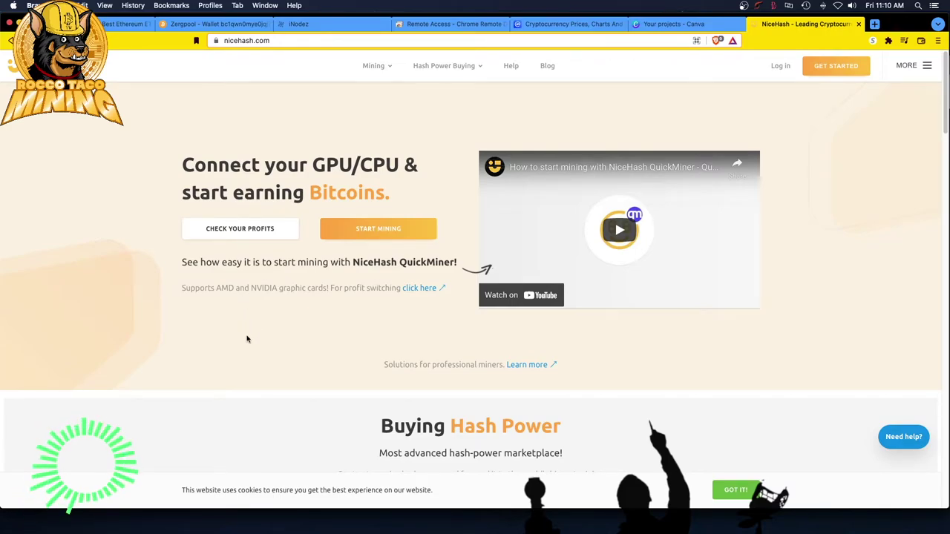
scroll(247, 339, down, 1)
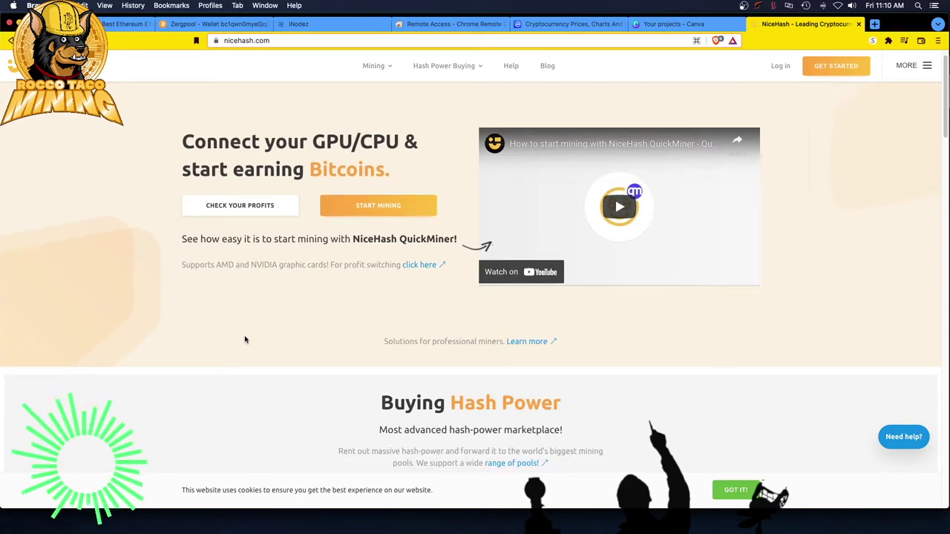
scroll(245, 339, down, 1)
scroll(245, 338, down, 2)
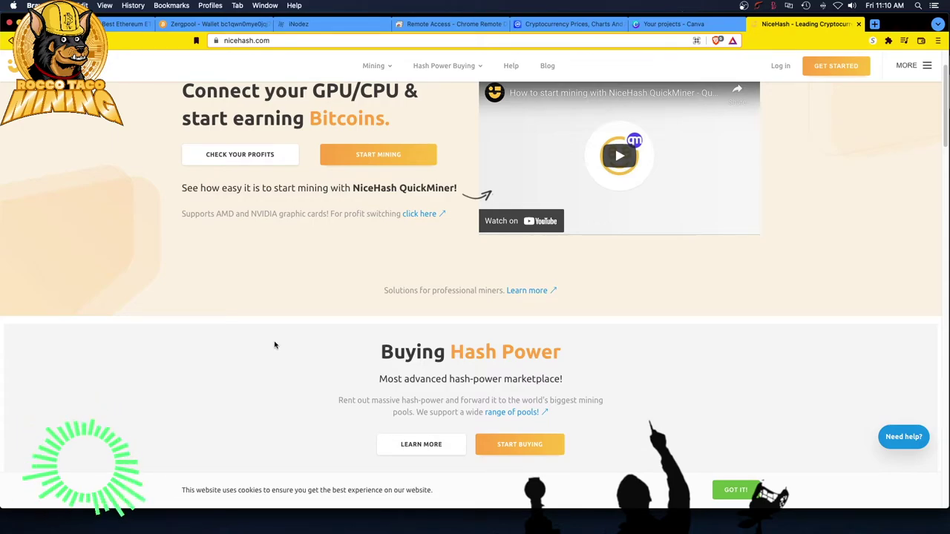
scroll(193, 365, down, 2)
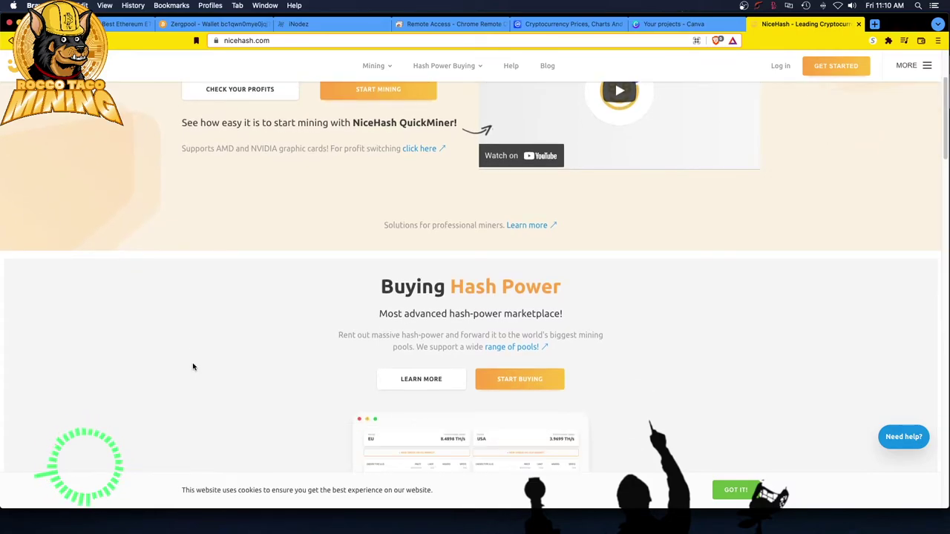
scroll(193, 367, down, 6)
scroll(193, 365, down, 7)
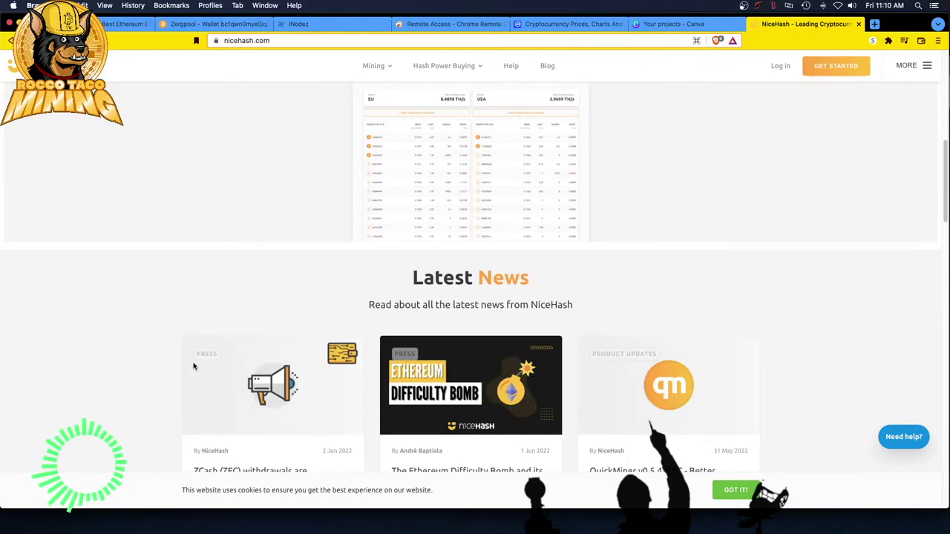
scroll(193, 365, down, 9)
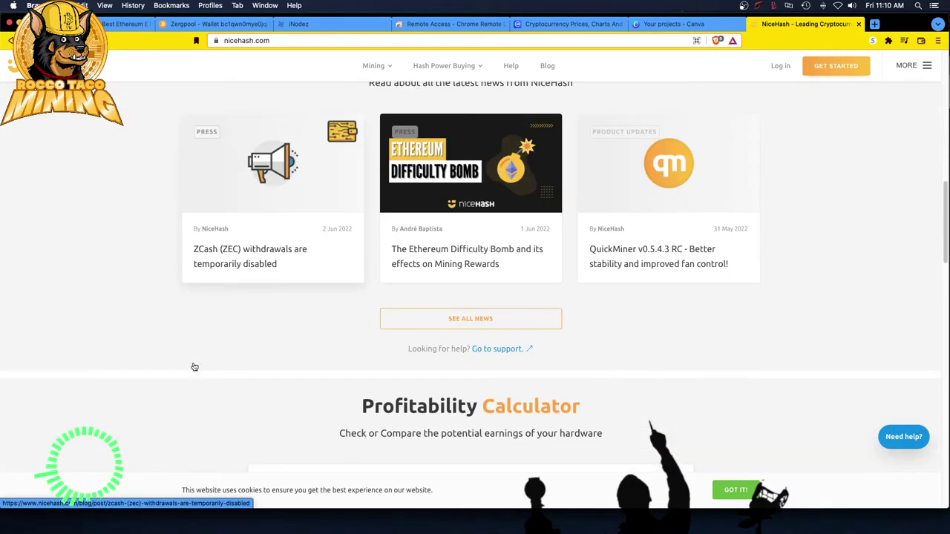
scroll(193, 367, down, 1)
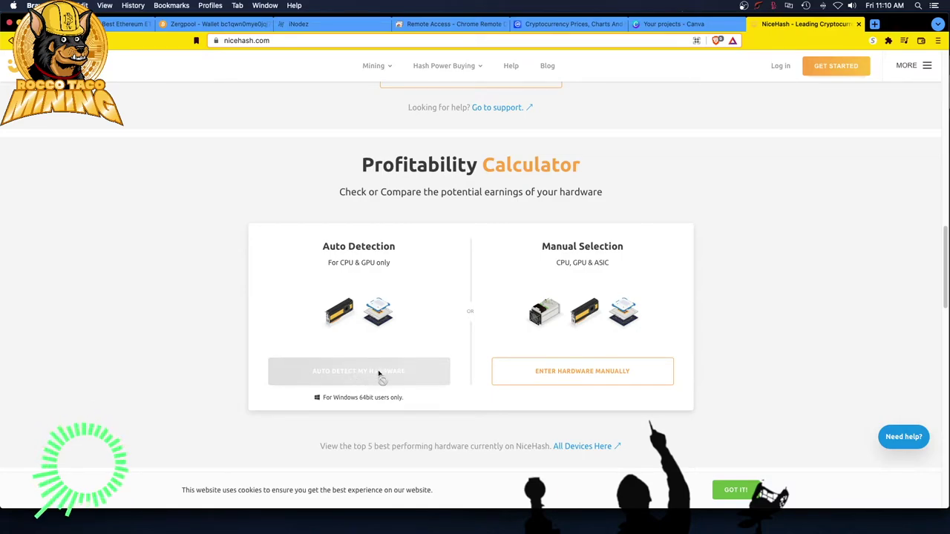
click(600, 381)
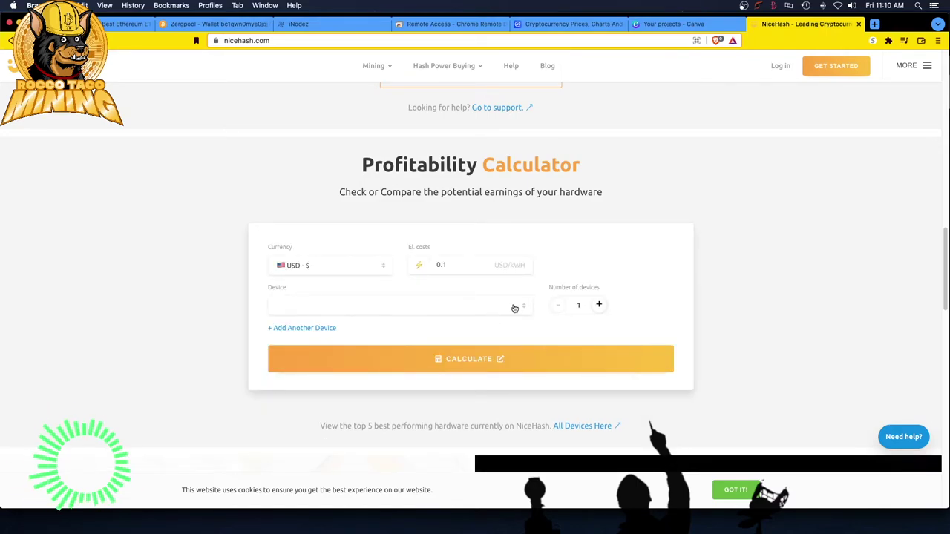
- Select the AMD CPU Ryzen 9 3900X as the device, set the number of devices to 5 and calculate its profitability
click(441, 312)
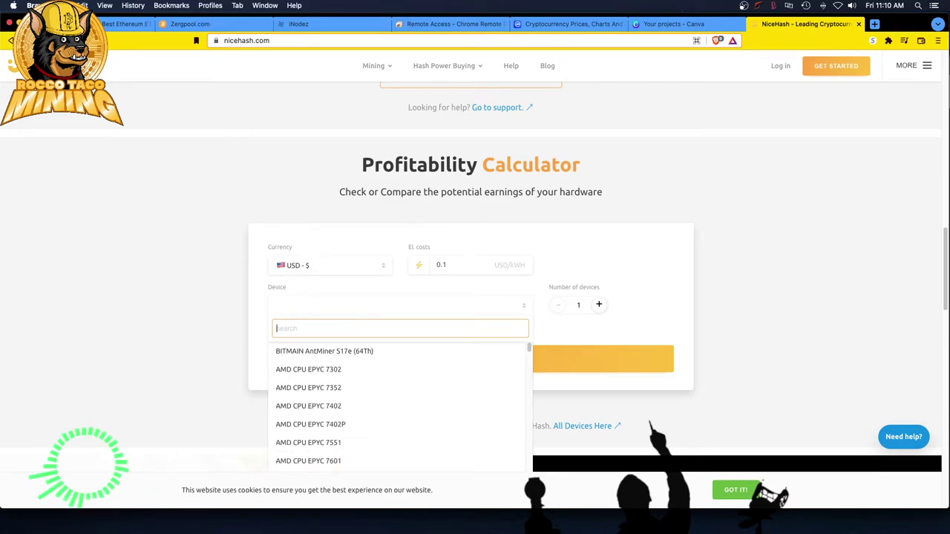
text(3900)
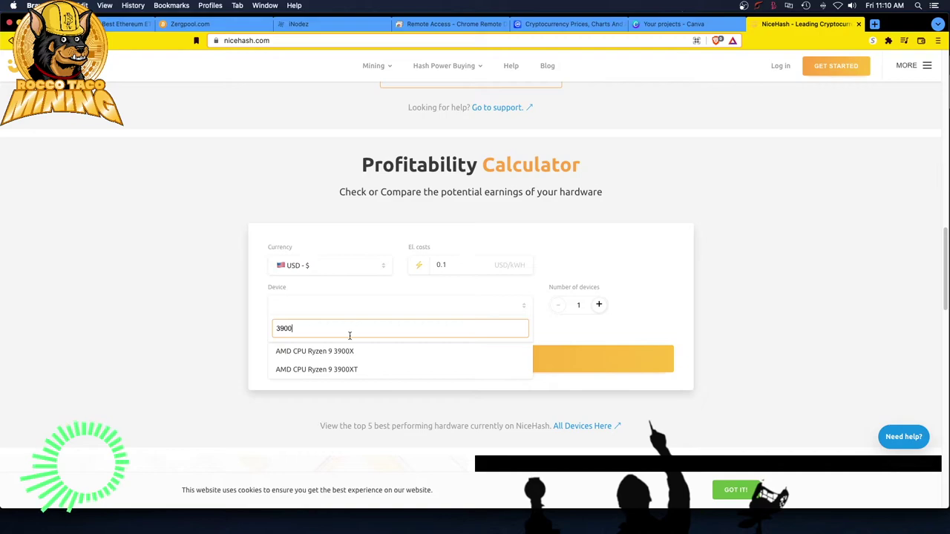
click(345, 351)
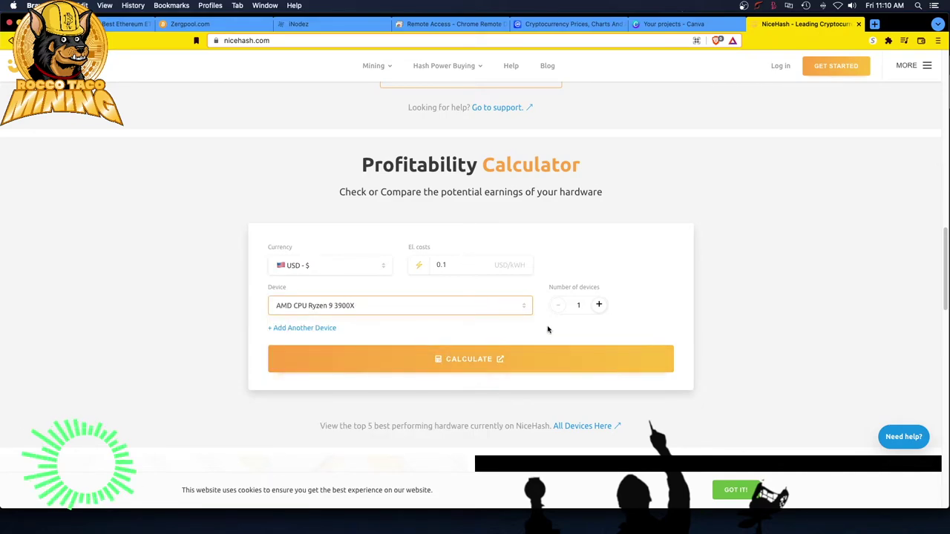
click(598, 306)
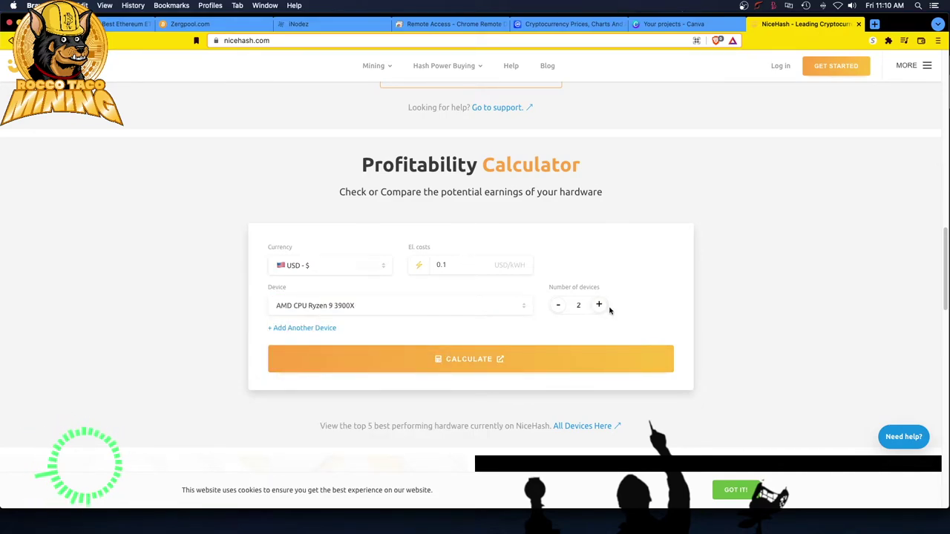
click(598, 306)
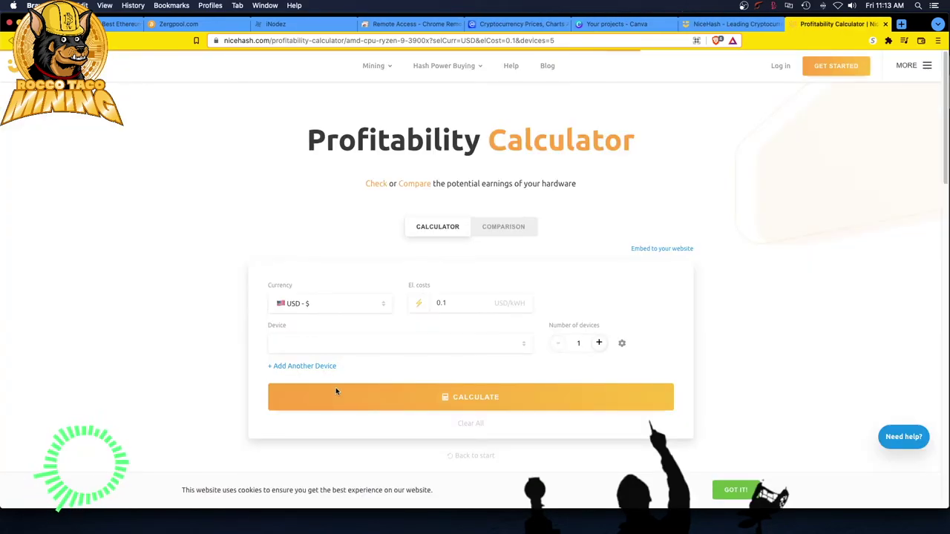
- Look over the estimated daily income and past earnings calculated for the five Ryzen 9 3900X CPUs
scroll(262, 386, down, 2)
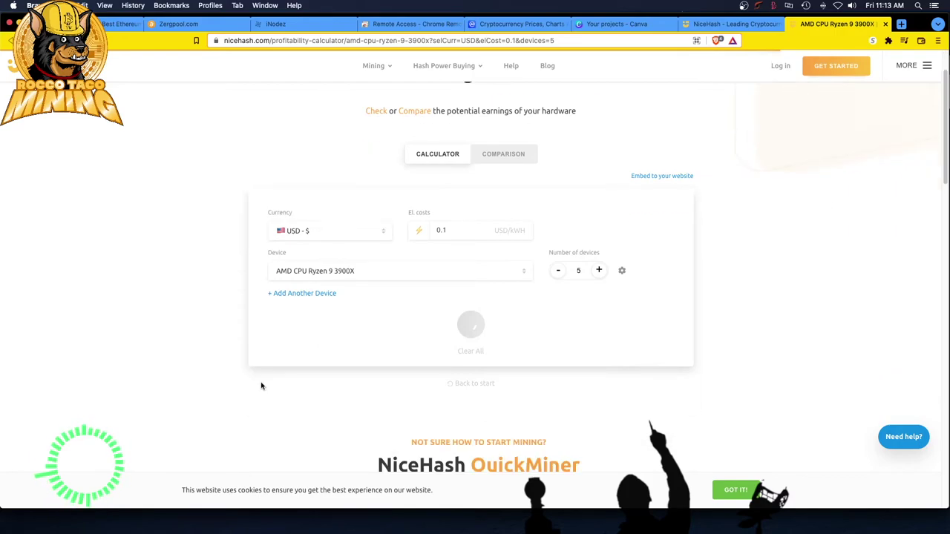
scroll(261, 386, down, 5)
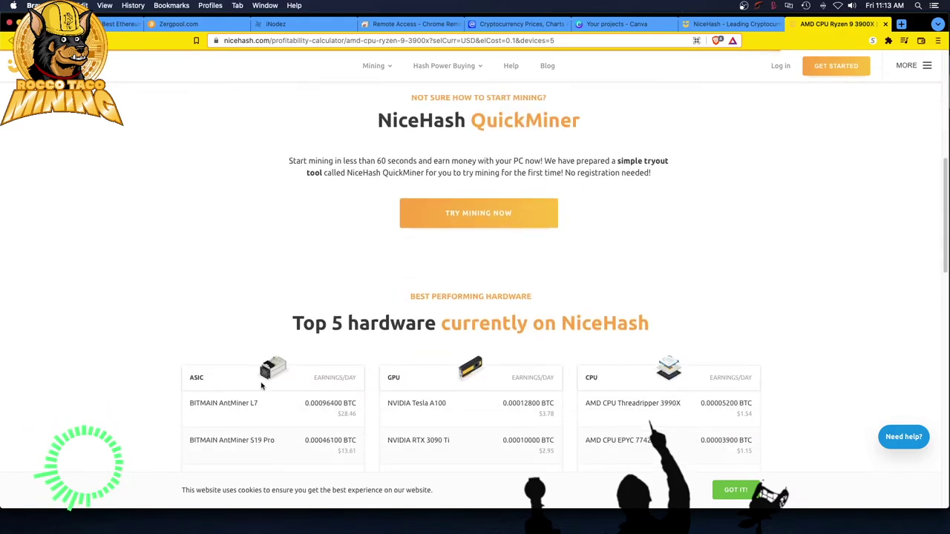
scroll(262, 386, up, 5)
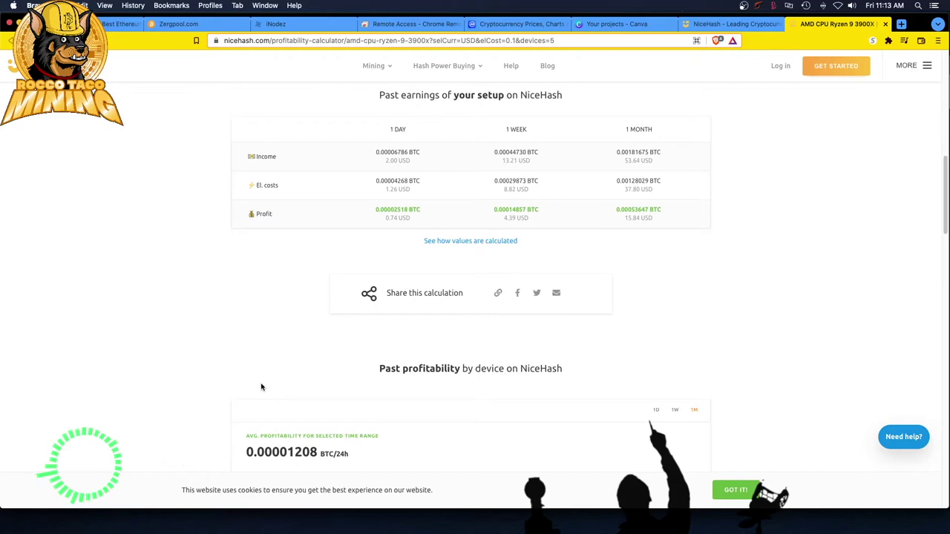
scroll(261, 386, up, 4)
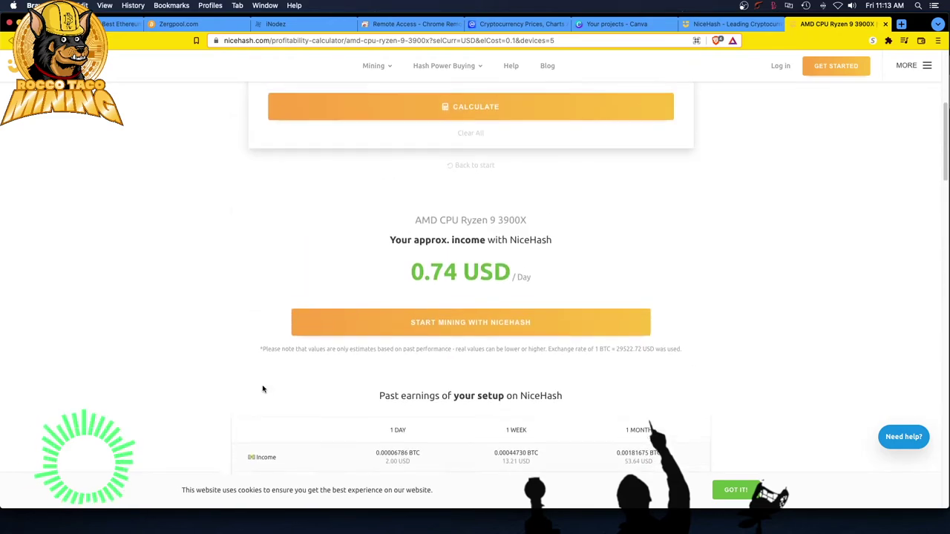
scroll(262, 388, up, 1)
scroll(261, 389, up, 3)
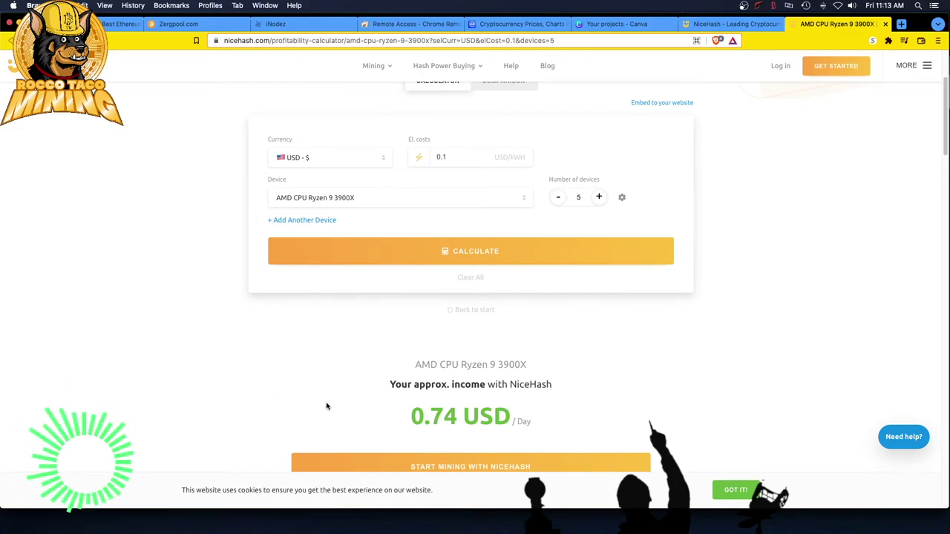
scroll(326, 406, down, 2)
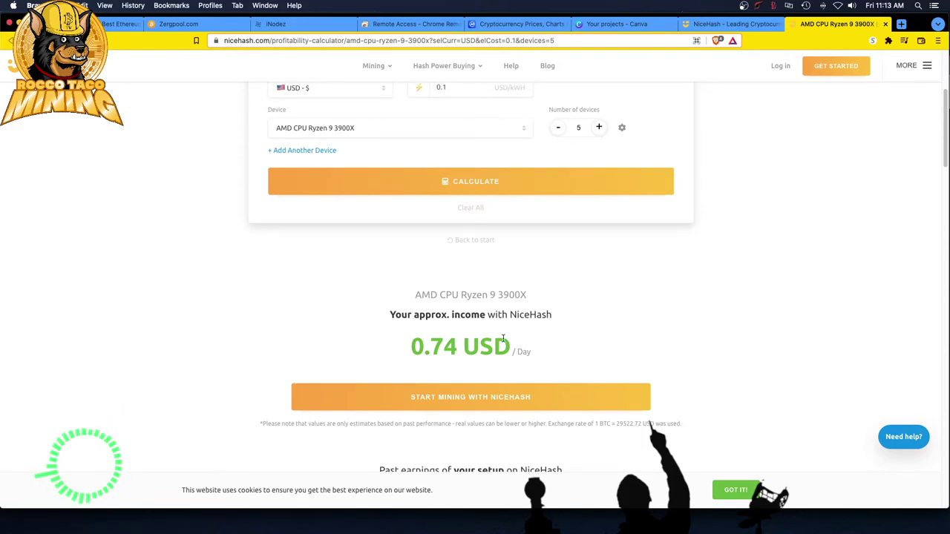
- Set the electricity cost to 0.13 USD/kWh and the number of devices to 1, and recalculate the profitability
scroll(505, 340, up, 3)
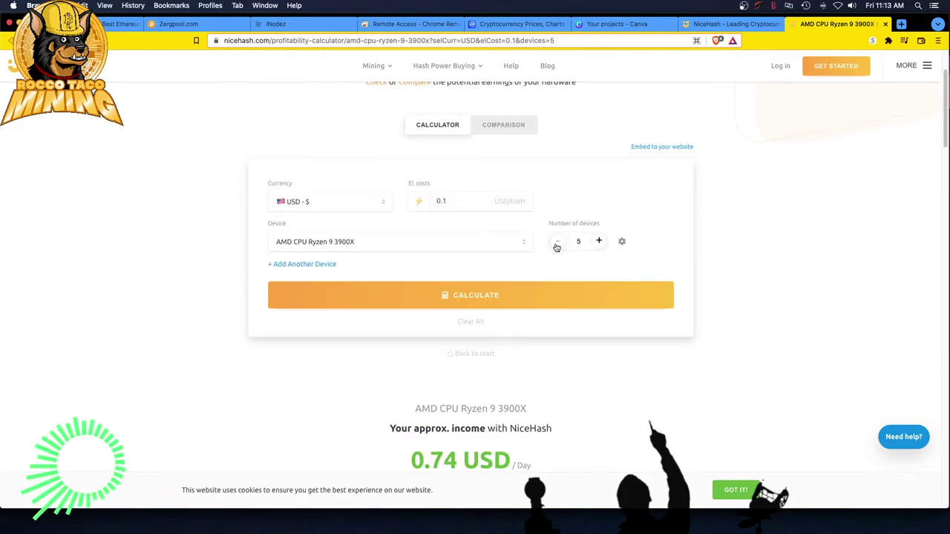
click(457, 201)
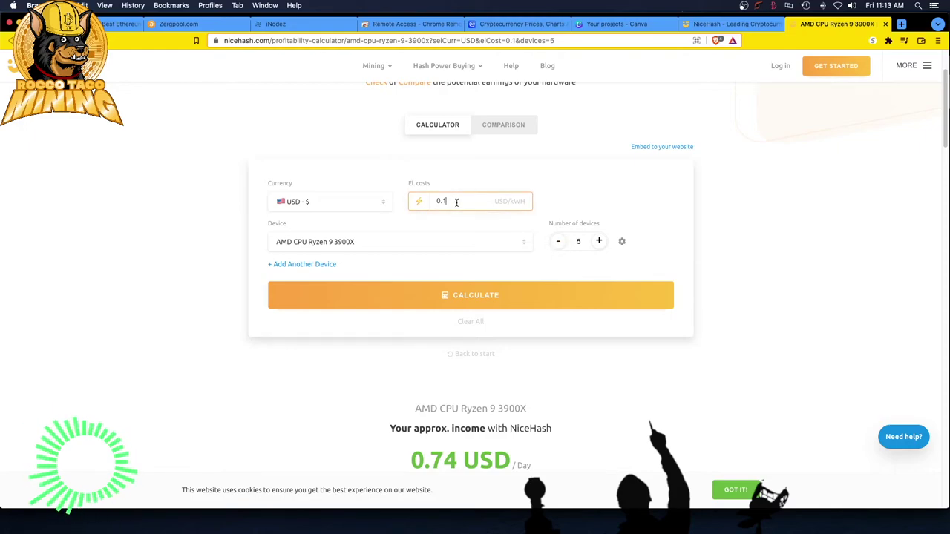
text(3)
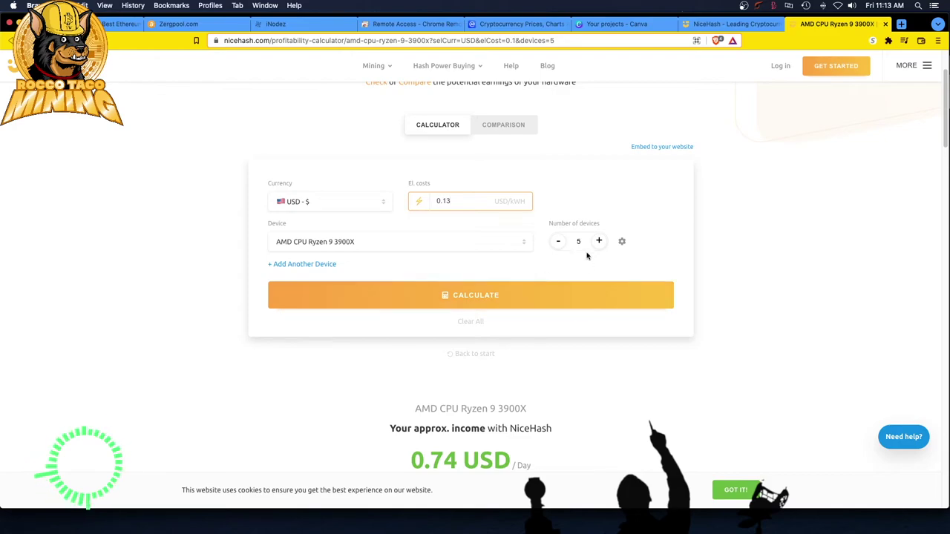
click(560, 245)
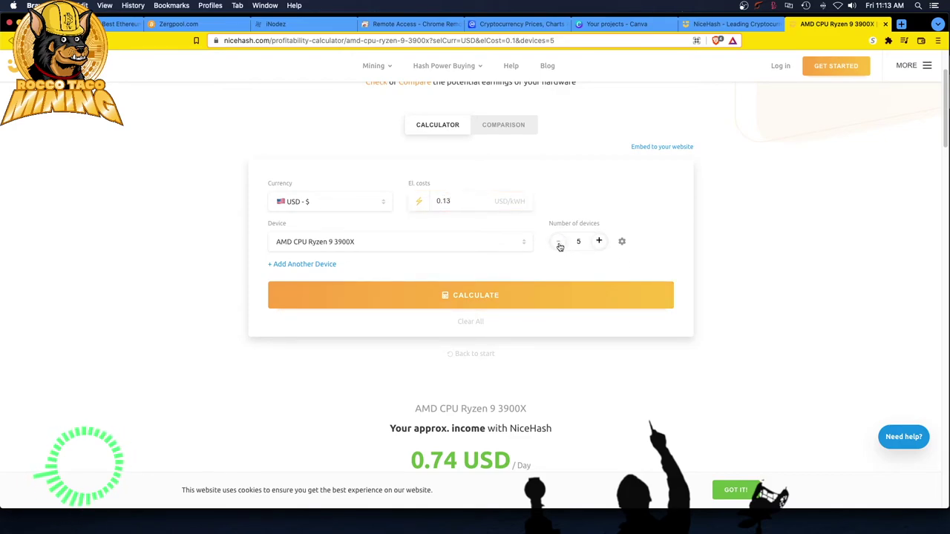
click(559, 245)
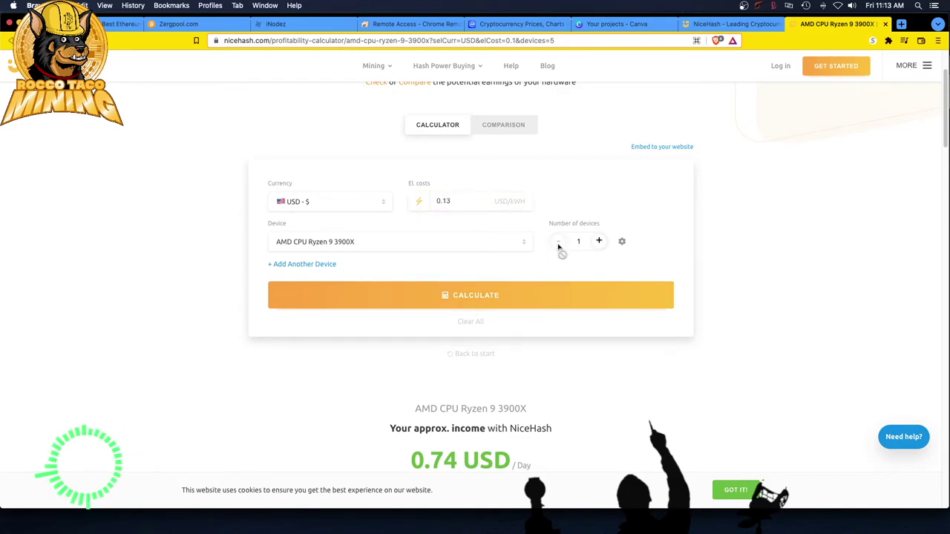
click(471, 297)
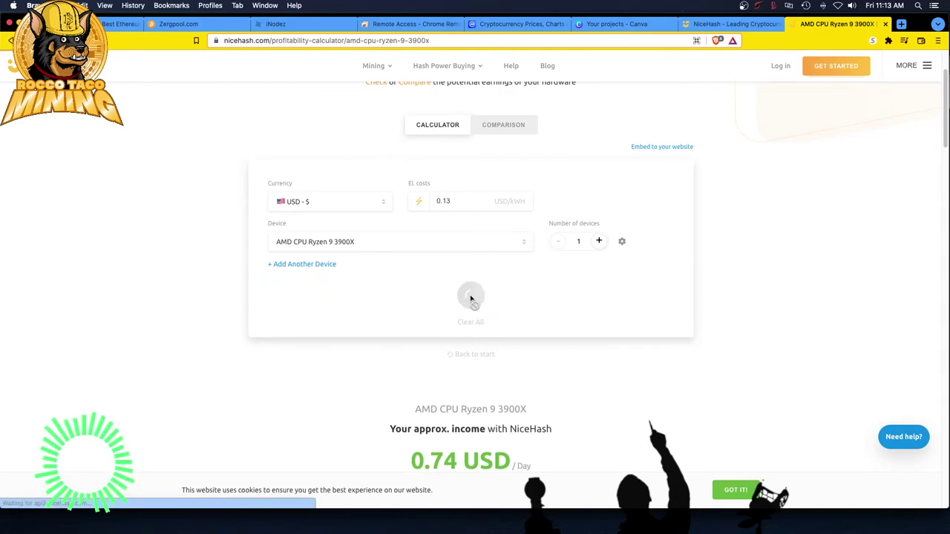
- Review the approximate daily income for a single Ryzen 9 3900X against the entered calculator settings
scroll(411, 339, down, 5)
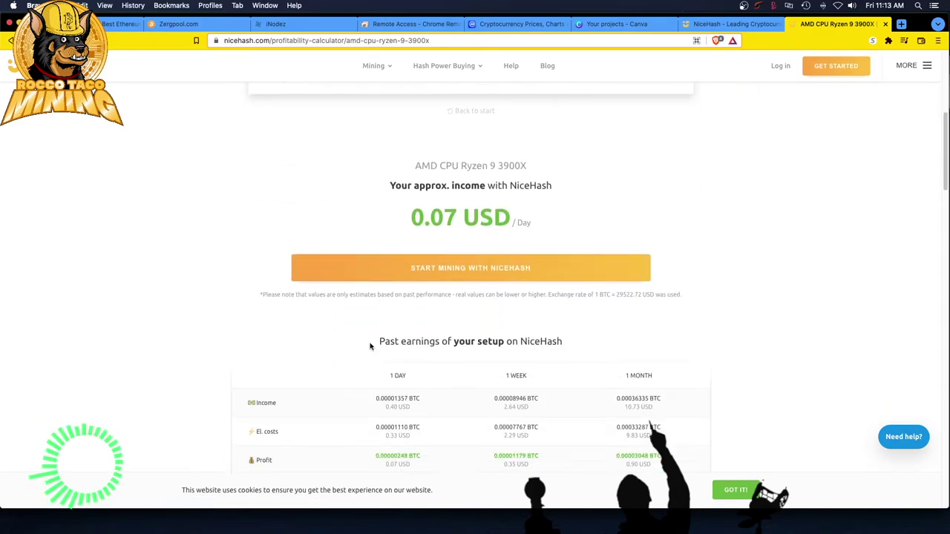
scroll(308, 349, up, 4)
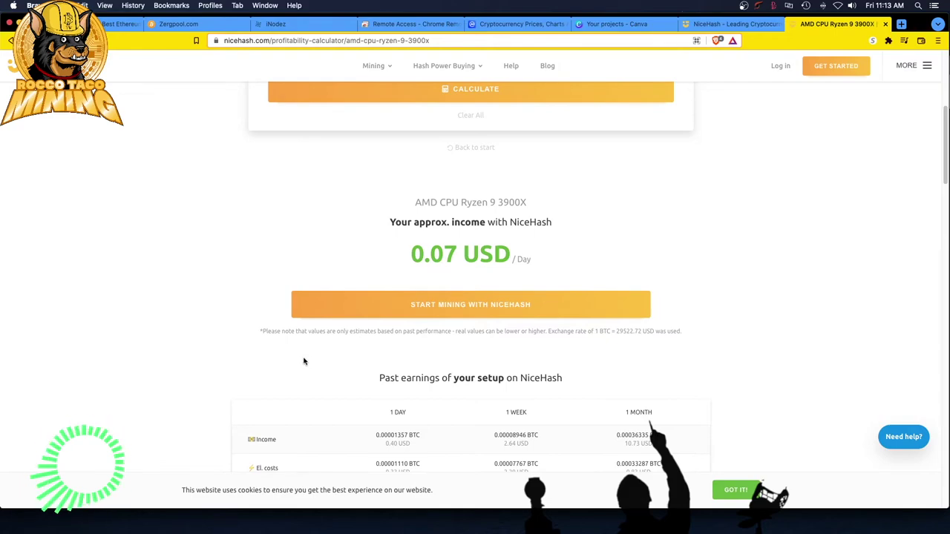
scroll(284, 366, up, 1)
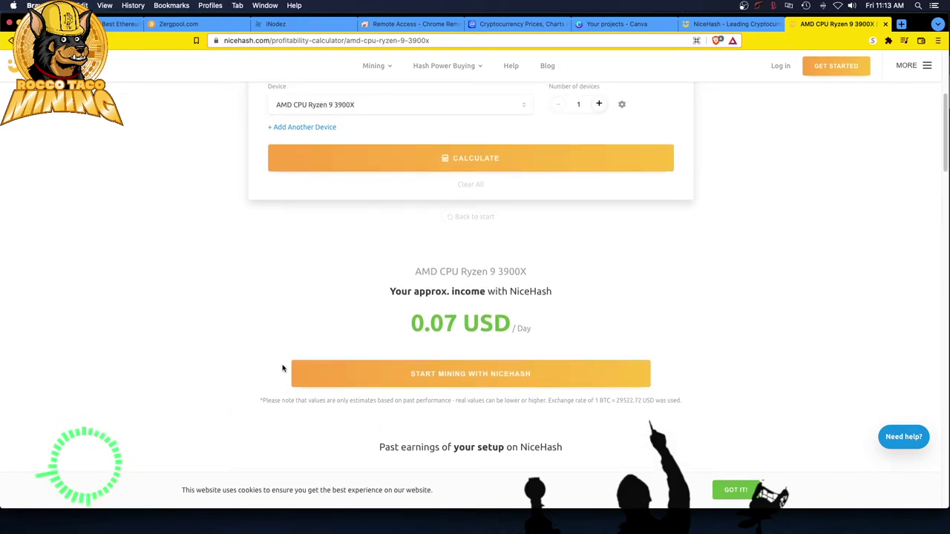
scroll(282, 367, up, 3)
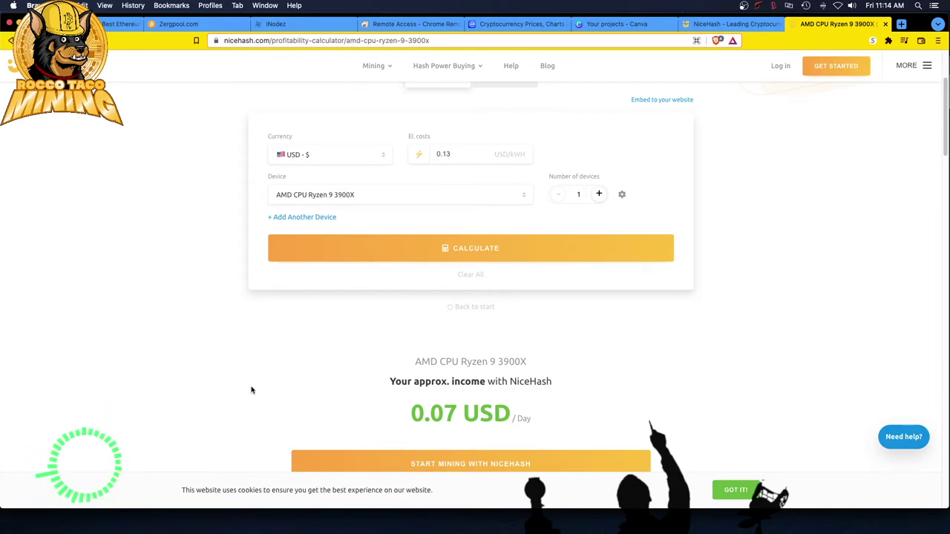
scroll(236, 387, down, 2)
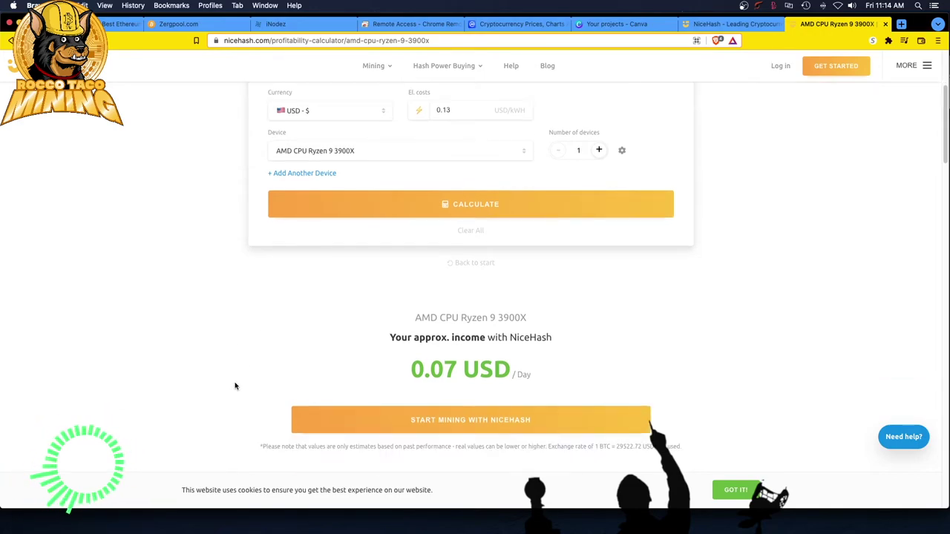
scroll(235, 386, down, 3)
scroll(232, 397, up, 4)
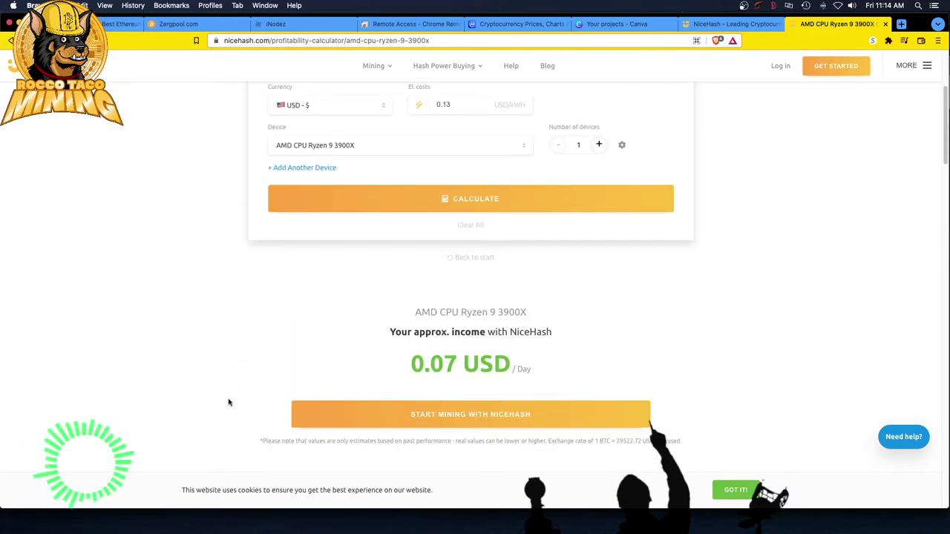
scroll(229, 421, down, 2)
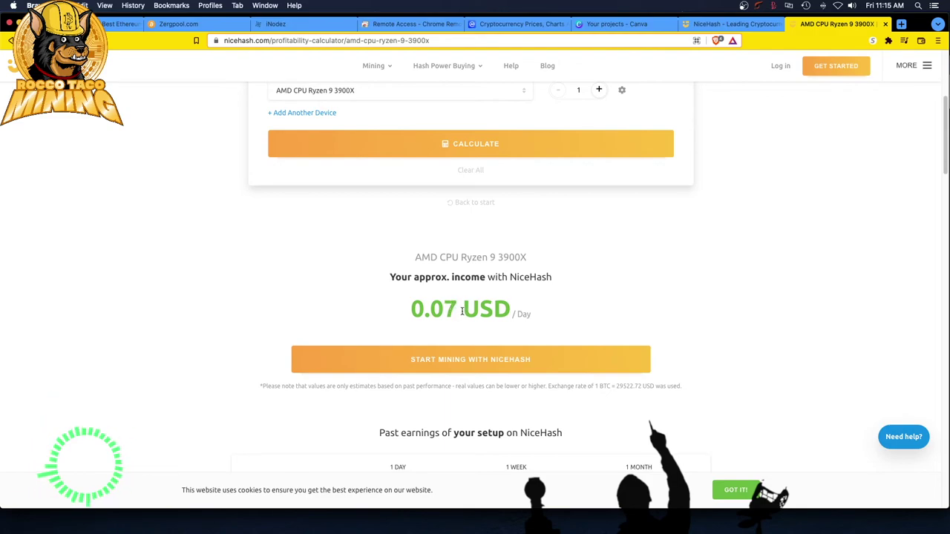
- Highlight the one-month electricity cost and the one-month income in USD in the past earnings table
scroll(454, 310, down, 1)
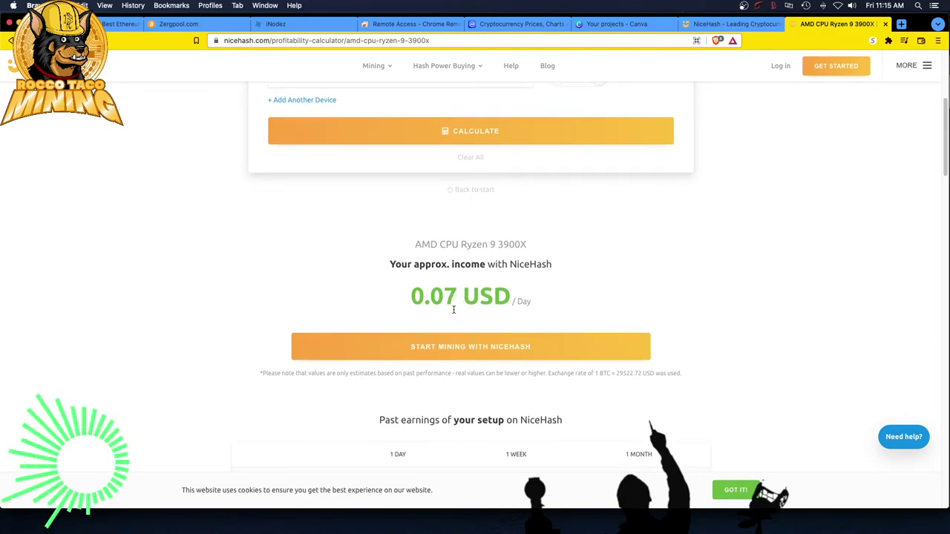
scroll(462, 304, down, 4)
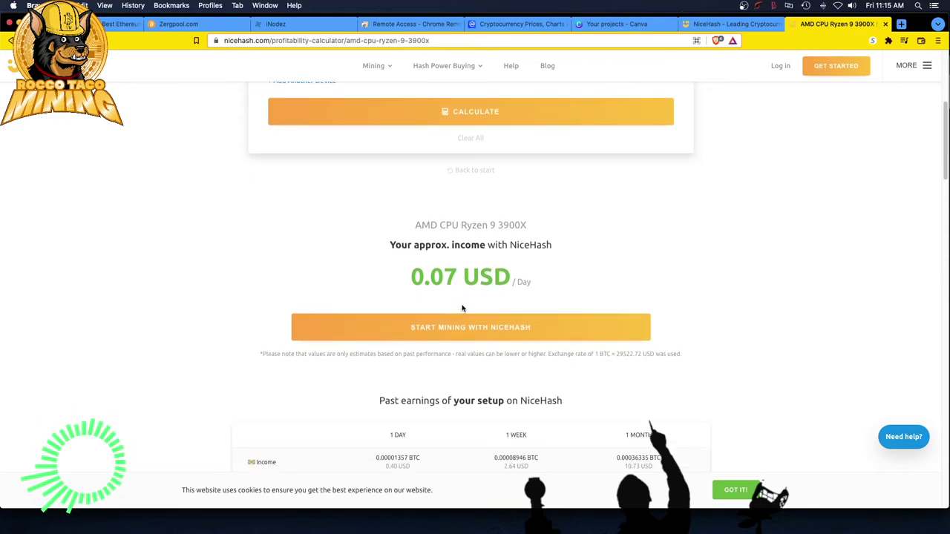
scroll(461, 308, down, 4)
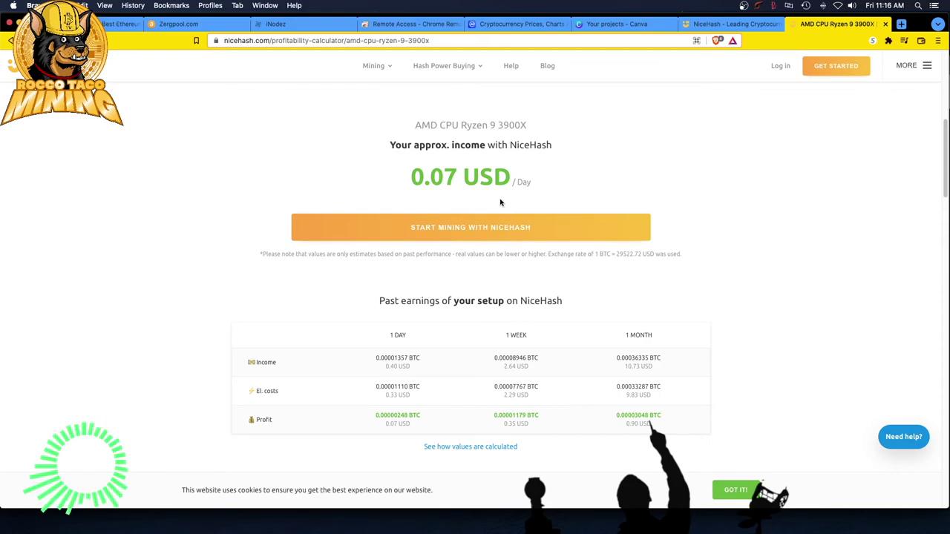
scroll(475, 222, down, 3)
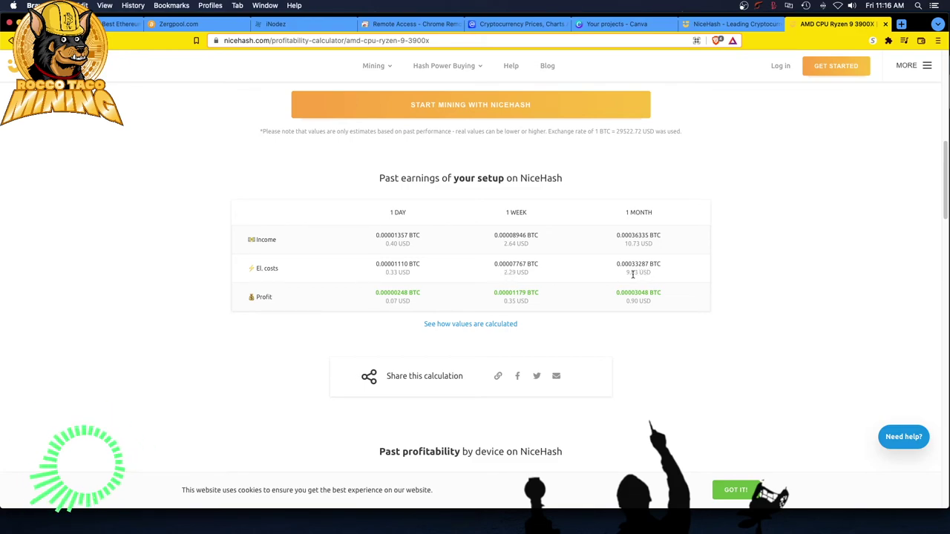
drag(625, 273, 653, 276)
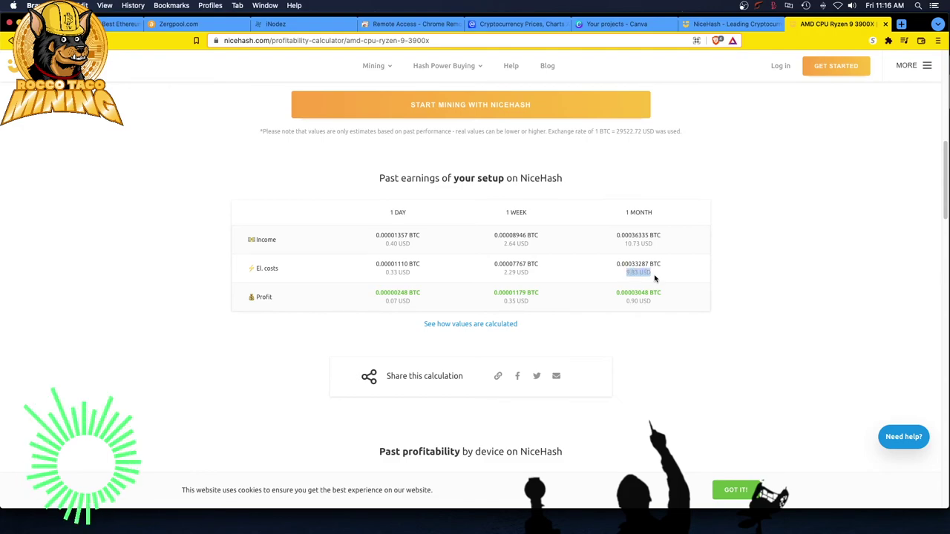
click(628, 245)
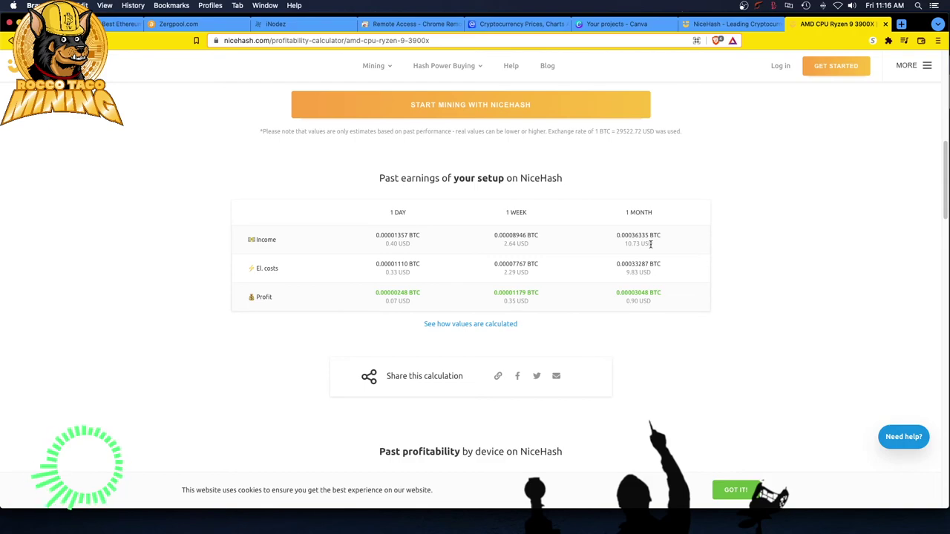
drag(651, 244, 625, 245)
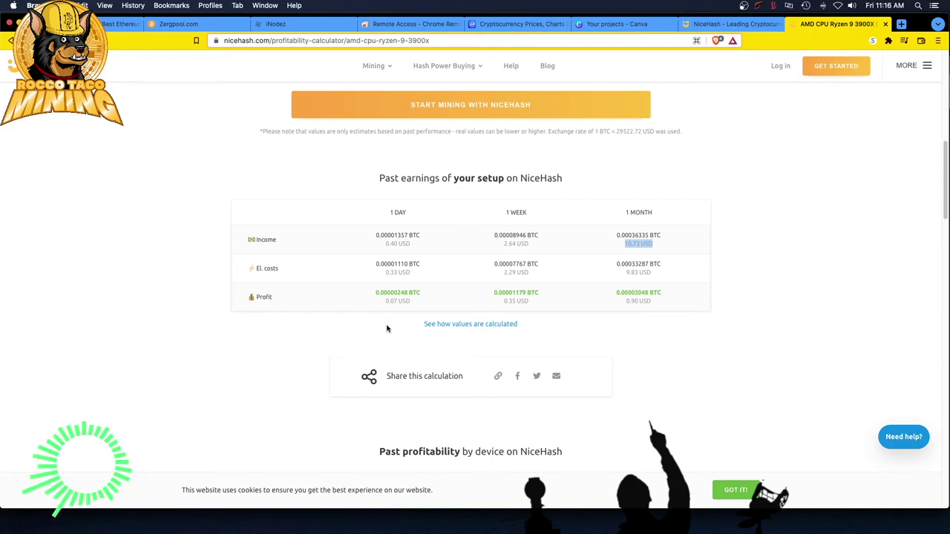
- Highlight the note about estimated values and the BTC exchange rate, and clear the selection after reading it
triple_click(311, 132)
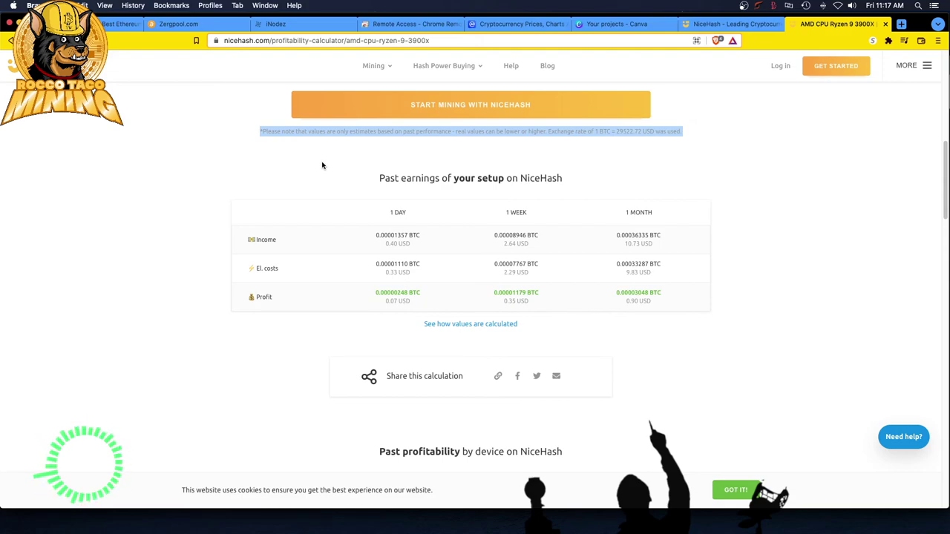
triple_click(359, 137)
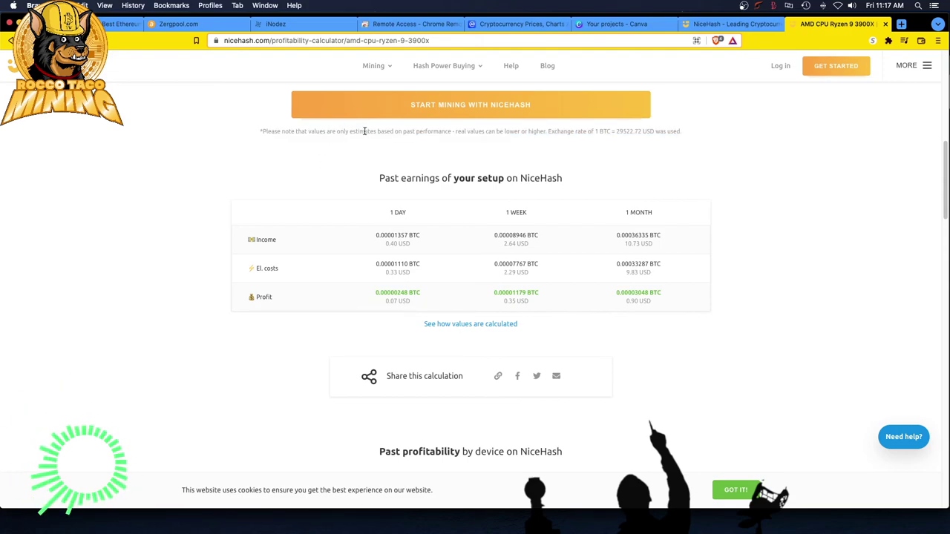
click(117, 214)
- Compare the setup's income, electricity costs and profit over one day, one week and one month
scroll(119, 214, down, 1)
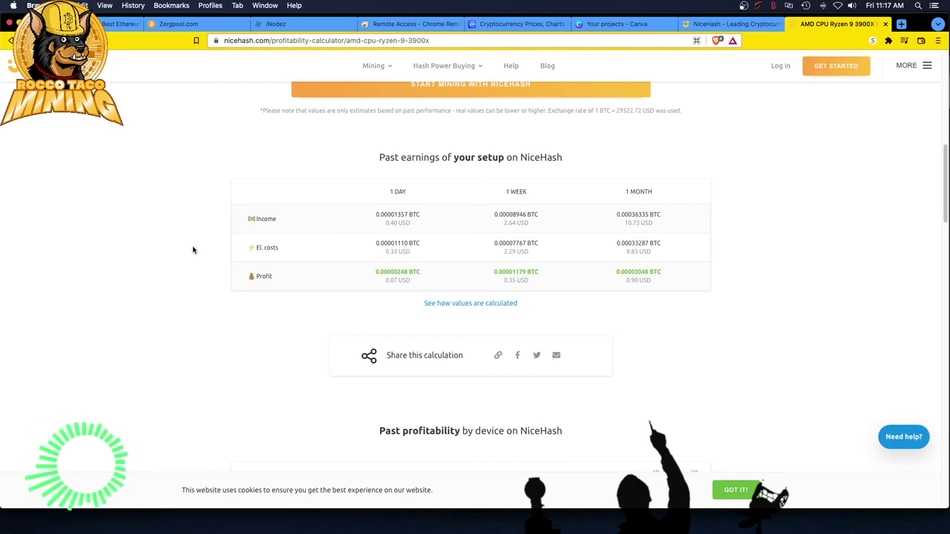
scroll(197, 245, down, 1)
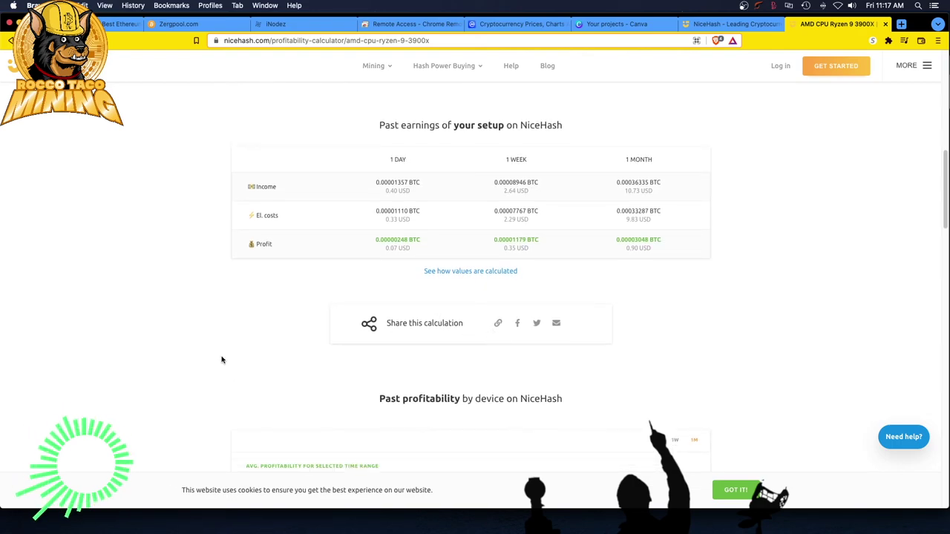
scroll(227, 371, down, 1)
scroll(226, 371, up, 3)
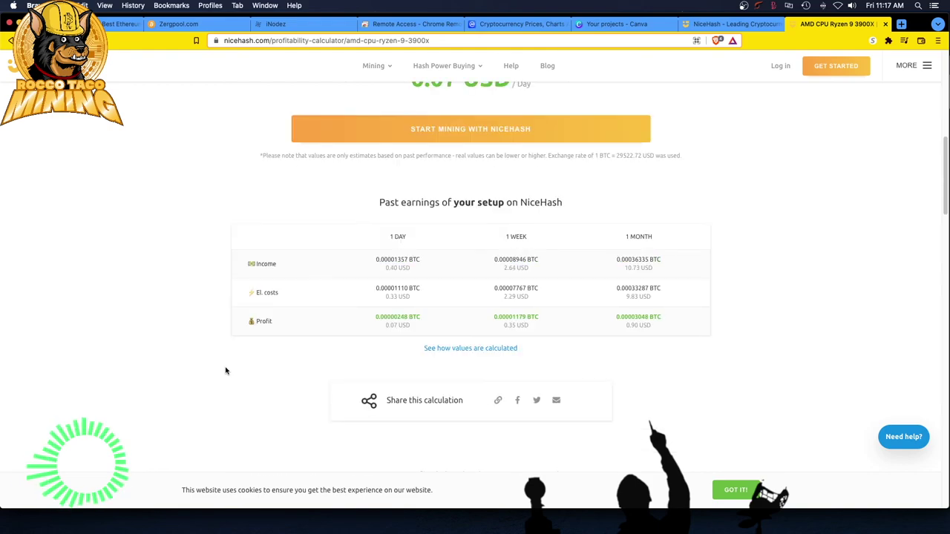
scroll(226, 371, down, 3)
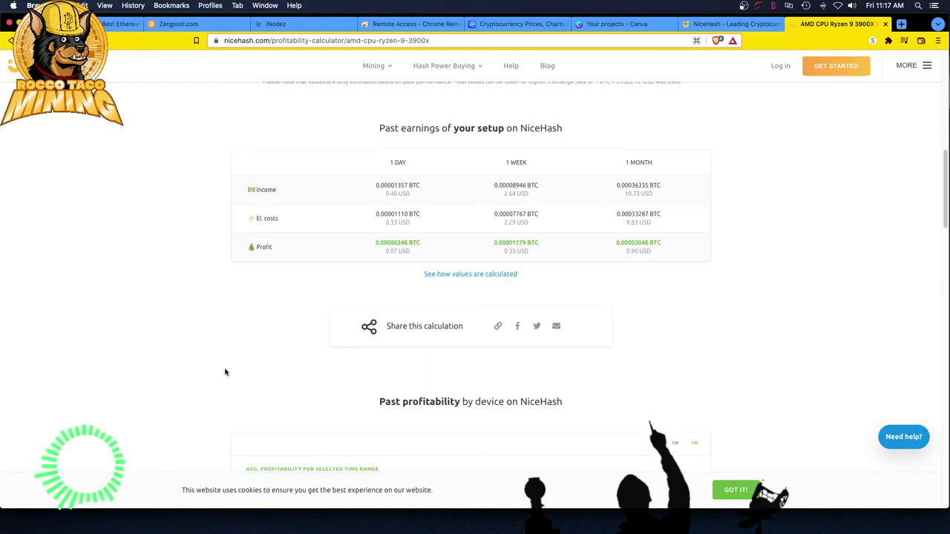
scroll(227, 371, up, 3)
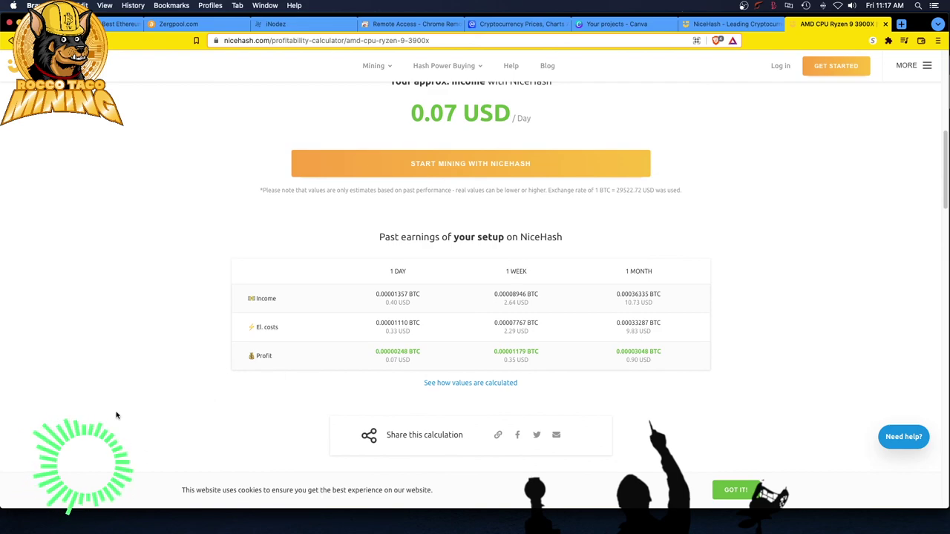
scroll(116, 417, up, 1)
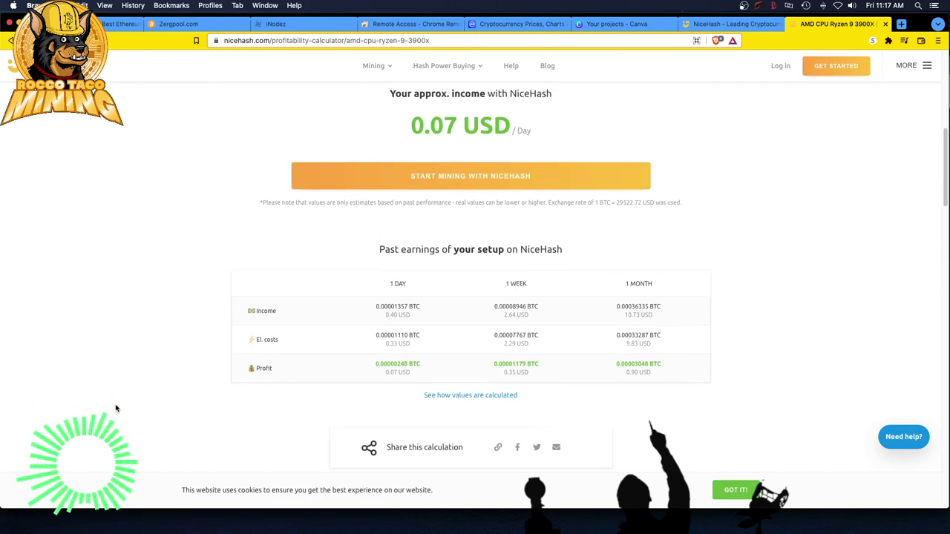